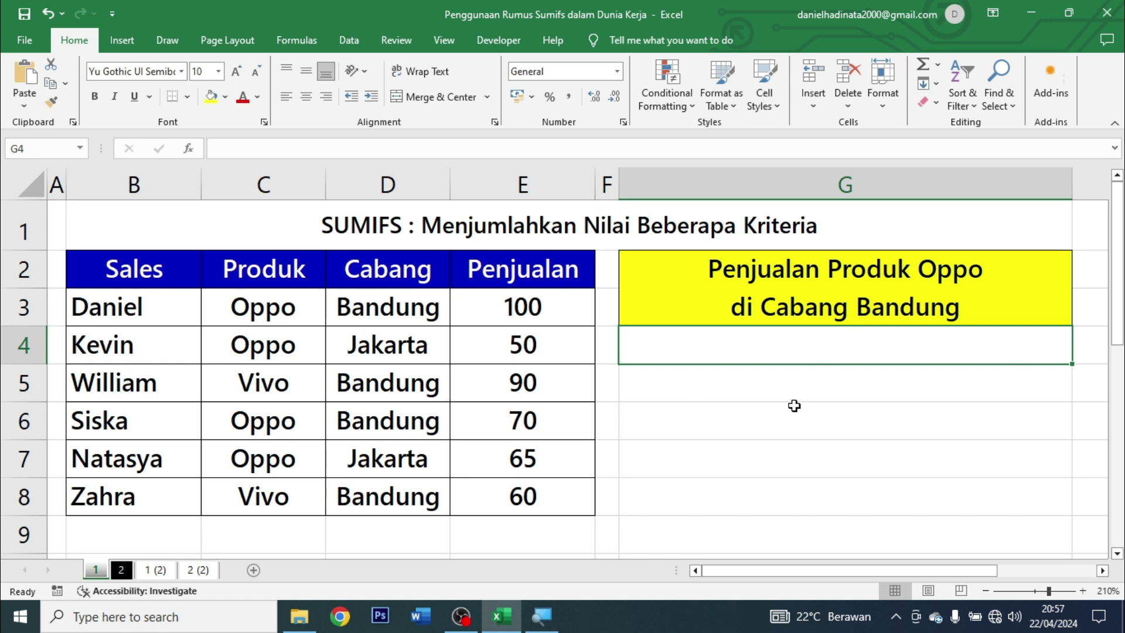
Step: Point out the Produk, Cabang and Penjualan columns, then return to the empty result cell G4
{"action": "left_click", "coordinate": [523, 382]}
{"action": "left_click", "coordinate": [173, 177]}
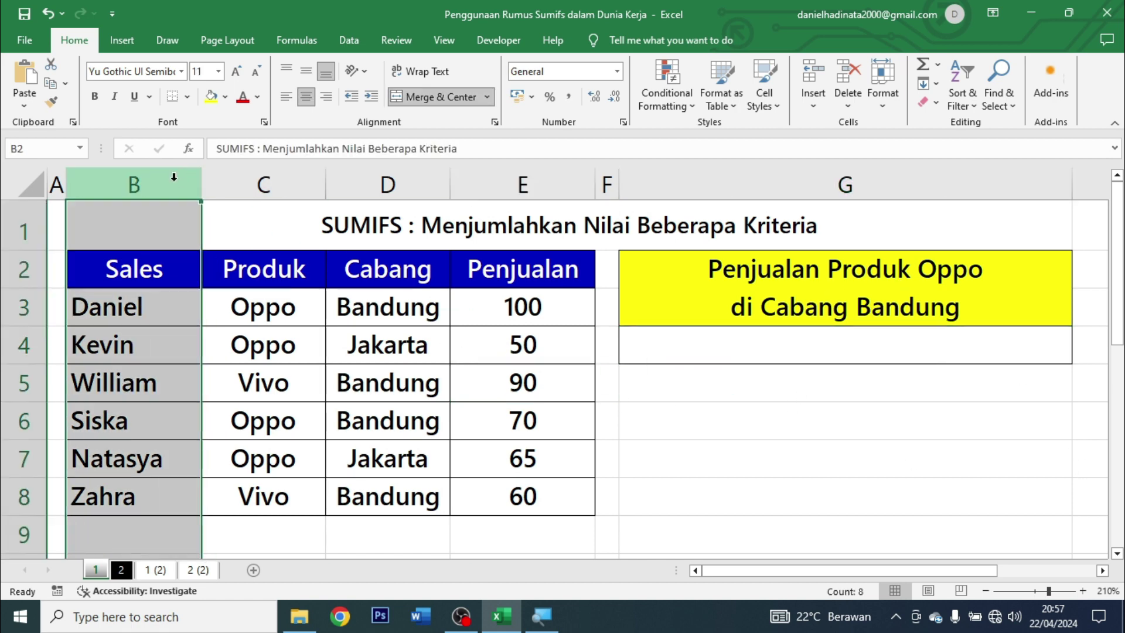
{"action": "left_click_drag", "start_coordinate": [174, 177], "coordinate": [266, 177]}
{"action": "left_click", "coordinate": [385, 185]}
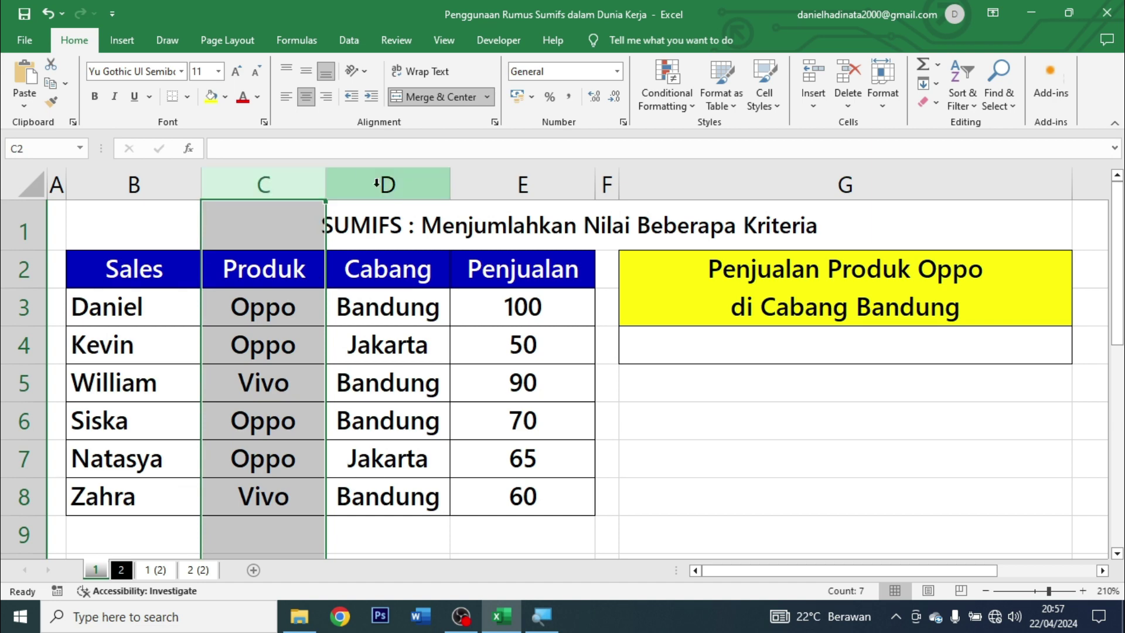
{"action": "left_click", "coordinate": [494, 186]}
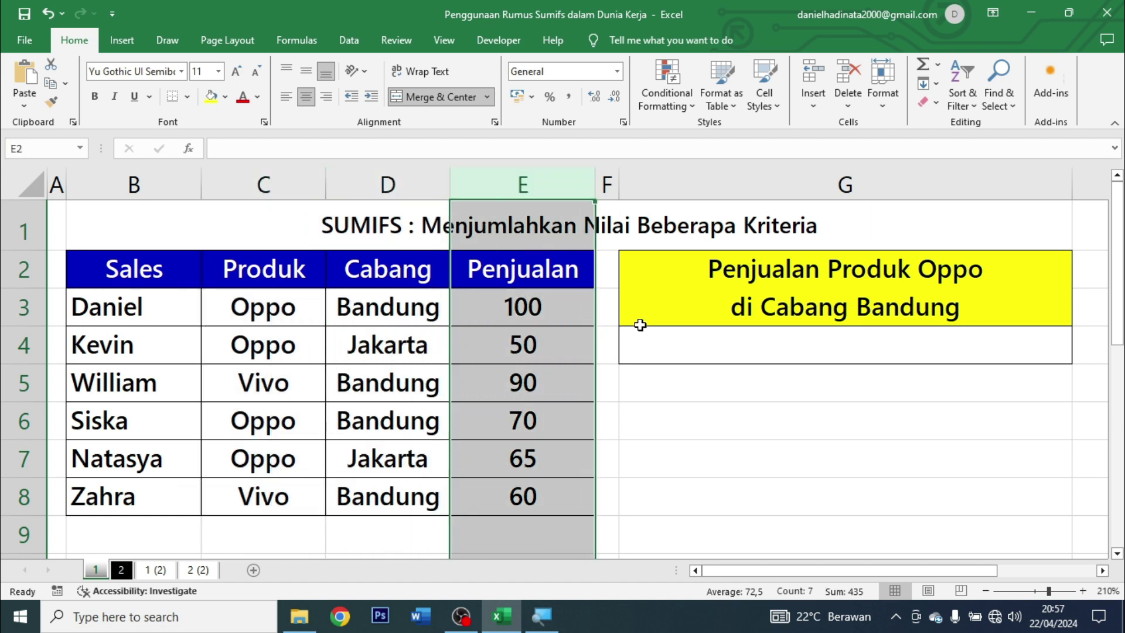
{"action": "left_click", "coordinate": [739, 337]}
{"action": "left_click", "coordinate": [726, 284]}
{"action": "left_click", "coordinate": [751, 333]}
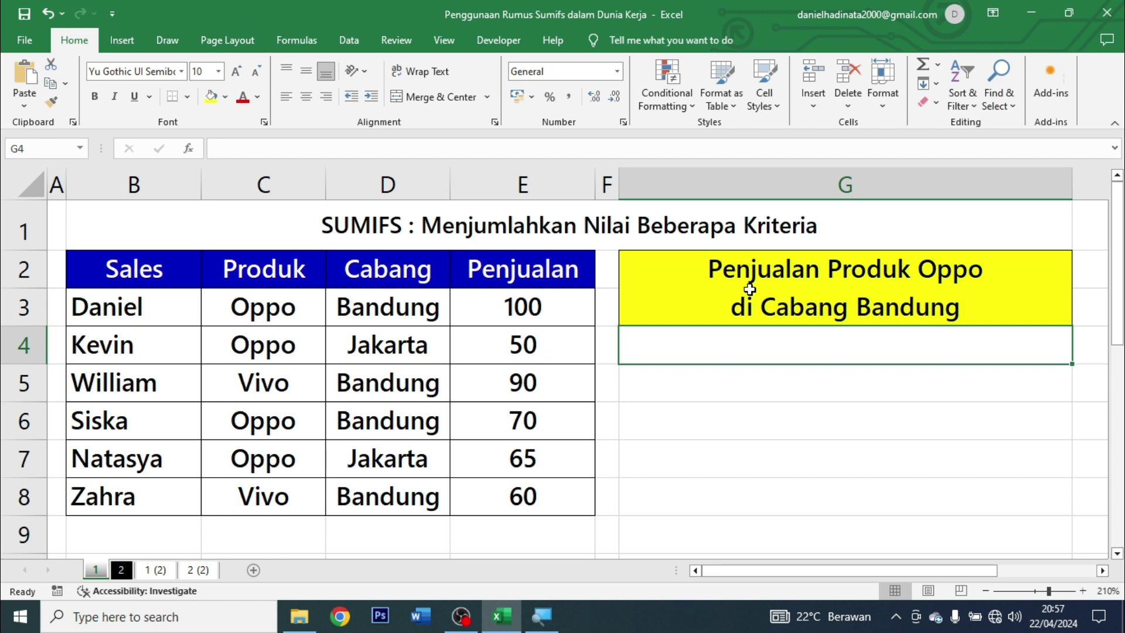
Step: Colour the words 'Produk Oppo' in the yellow G2 title red
{"action": "left_click", "coordinate": [896, 293]}
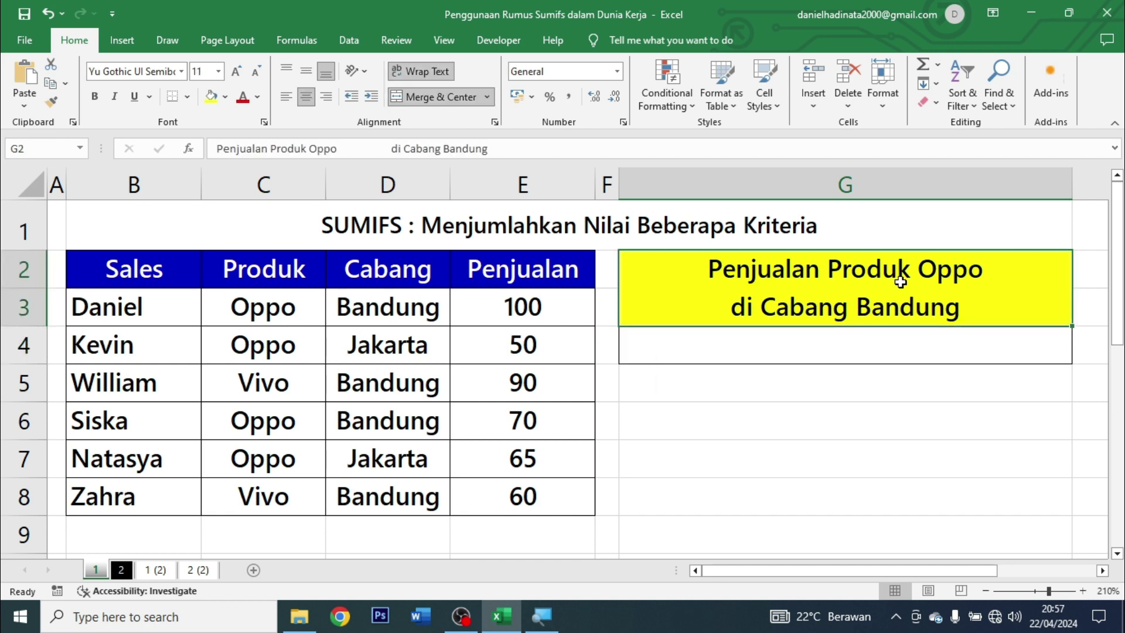
{"action": "double_click", "coordinate": [796, 273]}
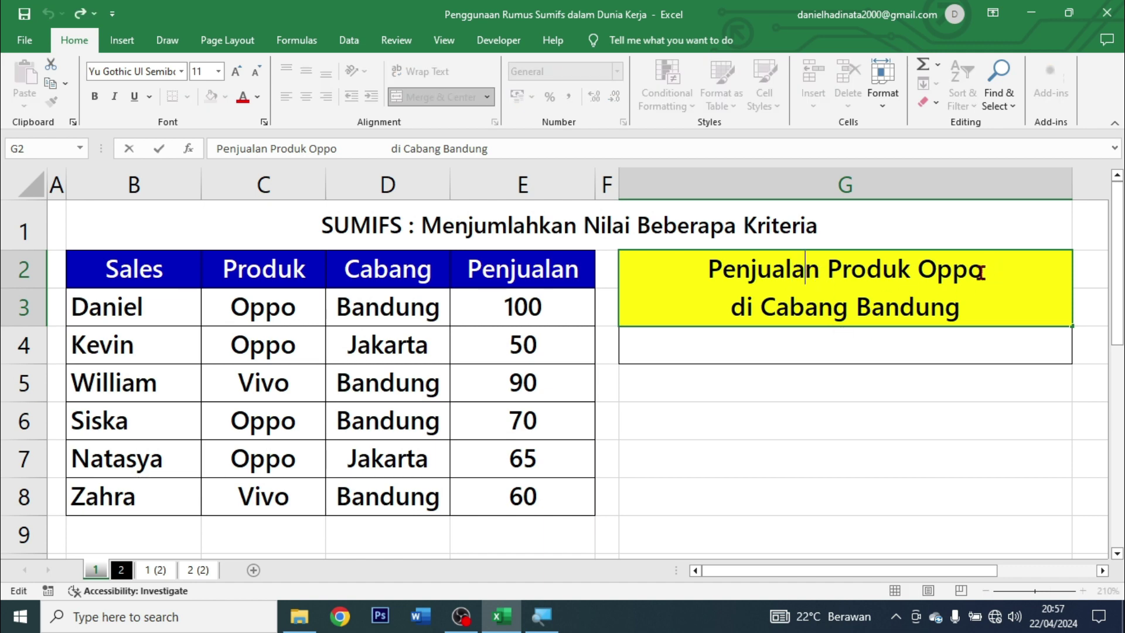
{"action": "key", "text": "Escape"}
{"action": "double_click", "coordinate": [910, 278]}
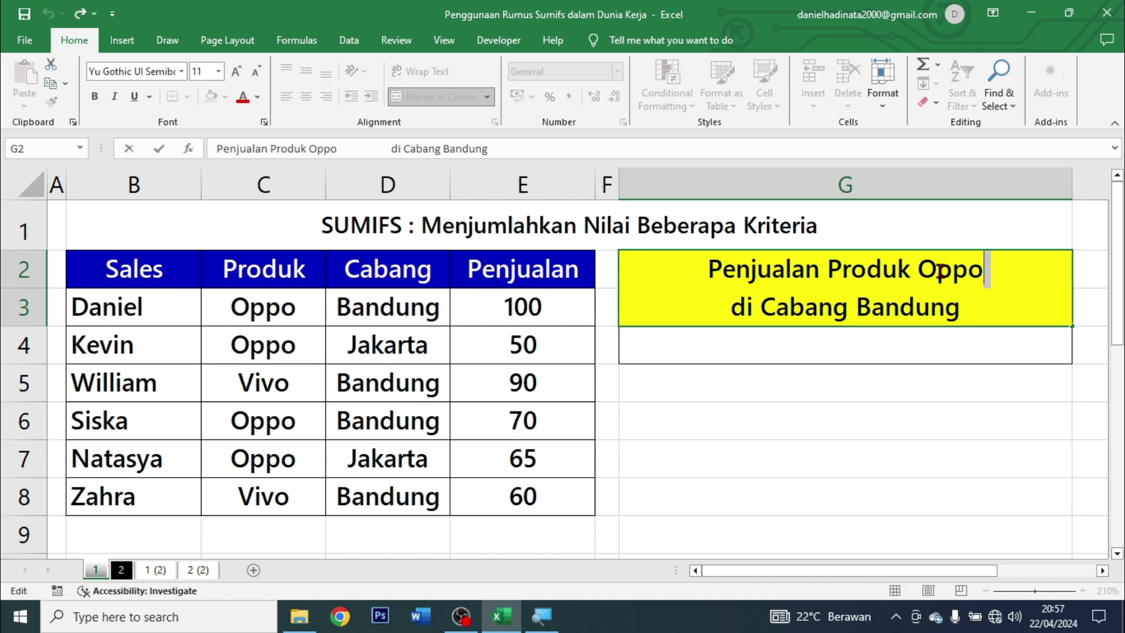
{"action": "left_click_drag", "start_coordinate": [989, 271], "coordinate": [827, 270]}
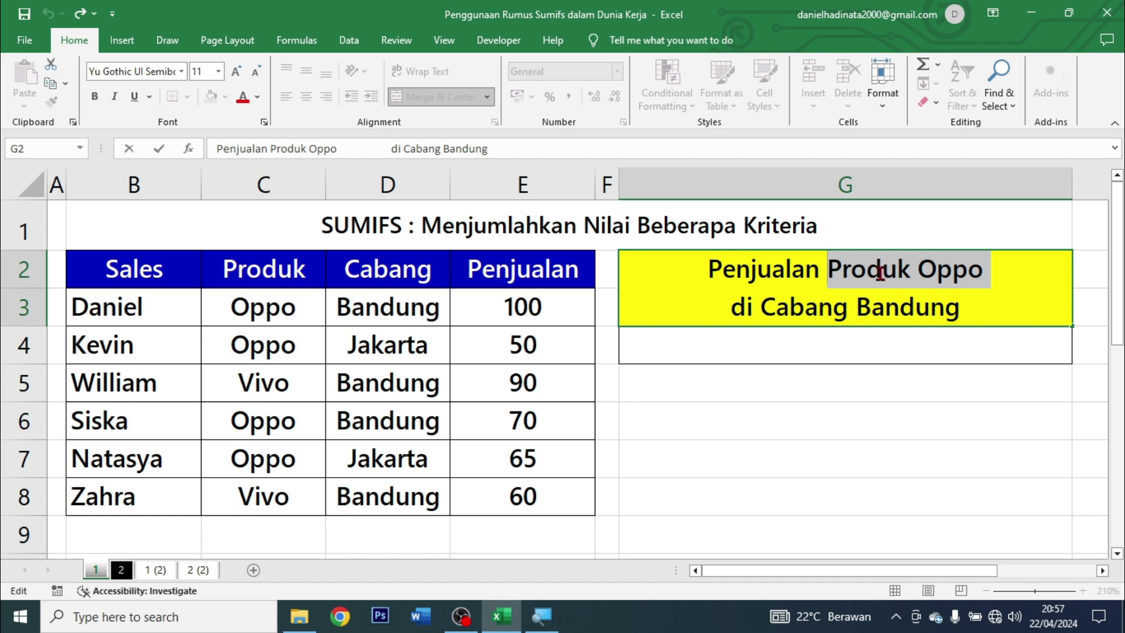
{"action": "left_click", "coordinate": [243, 96]}
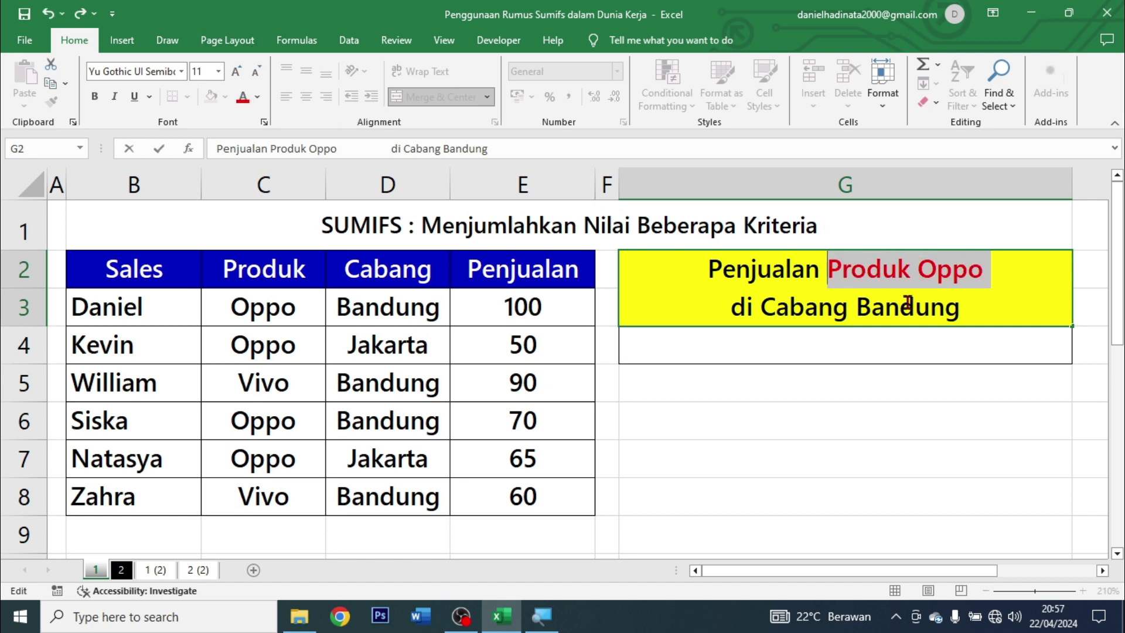
Step: Colour the words 'Cabang Bandung' in the title purple
{"action": "left_click", "coordinate": [930, 307]}
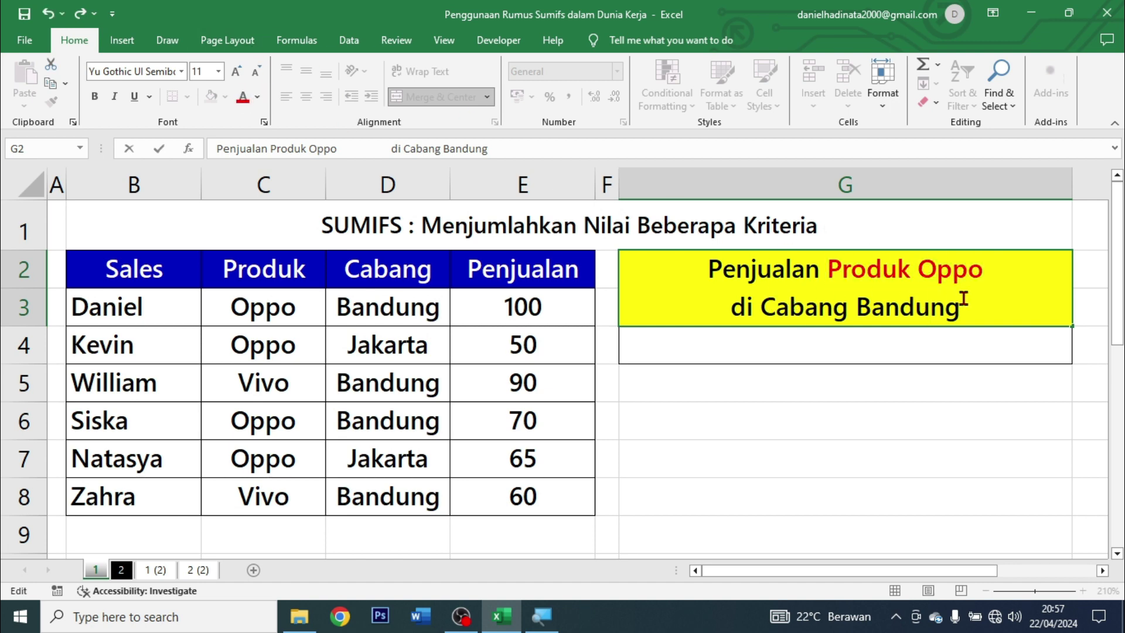
{"action": "left_click_drag", "start_coordinate": [964, 308], "coordinate": [761, 309]}
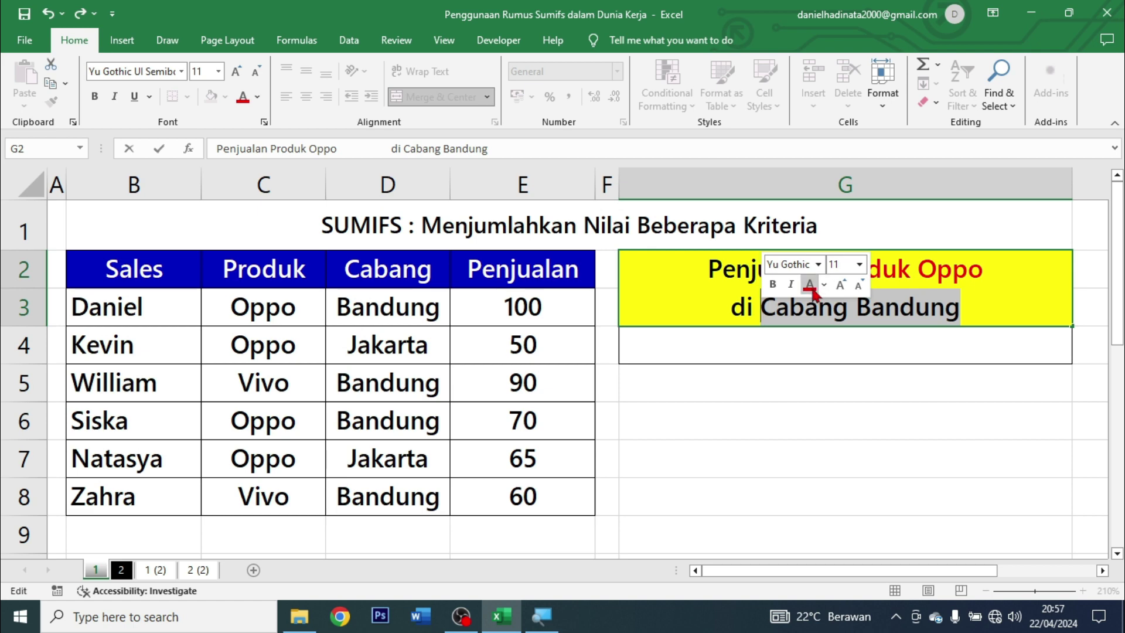
{"action": "left_click", "coordinate": [823, 284]}
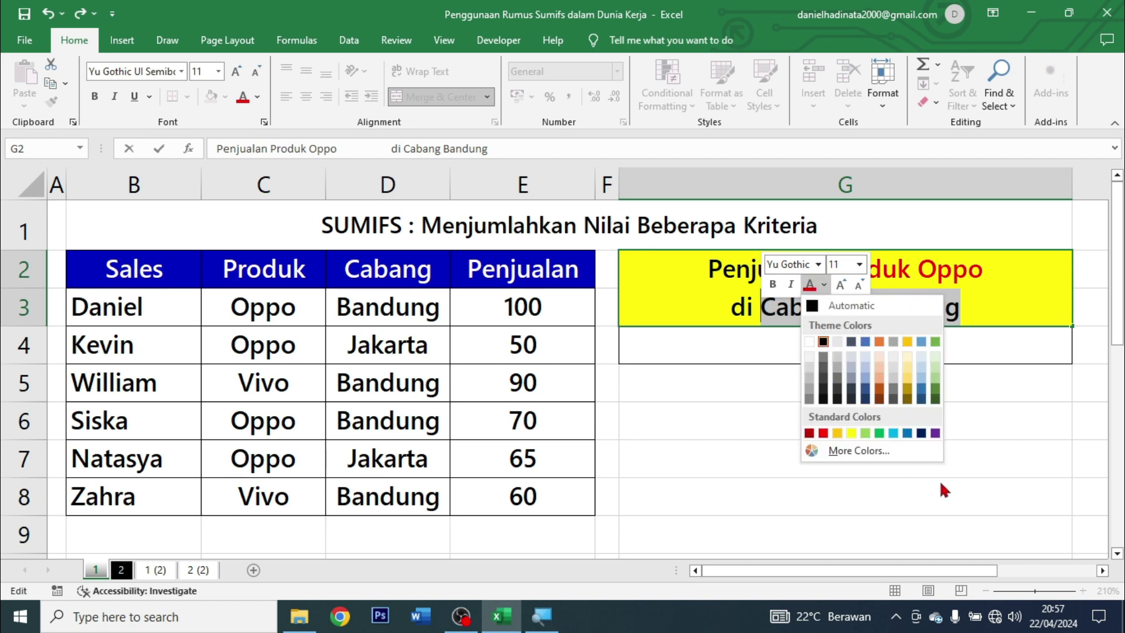
{"action": "left_click", "coordinate": [936, 434]}
{"action": "left_click", "coordinate": [960, 355]}
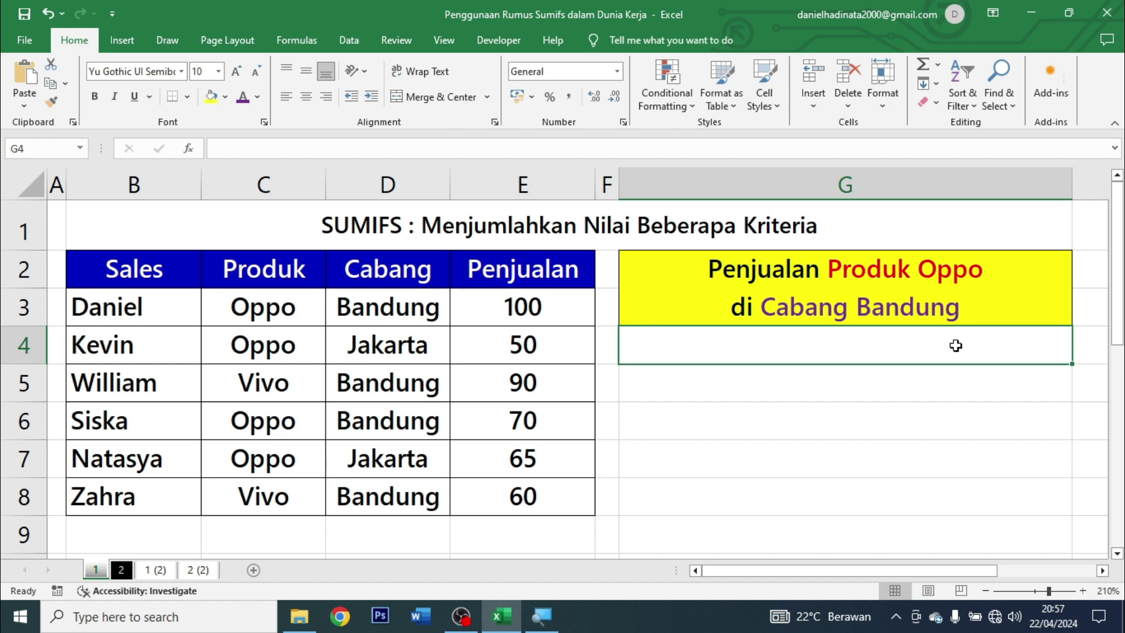
Step: Enter =SUMIFS(E3:E8; in G4, using the Penjualan values E3:E8 as the sum range
{"action": "type", "text": "="}
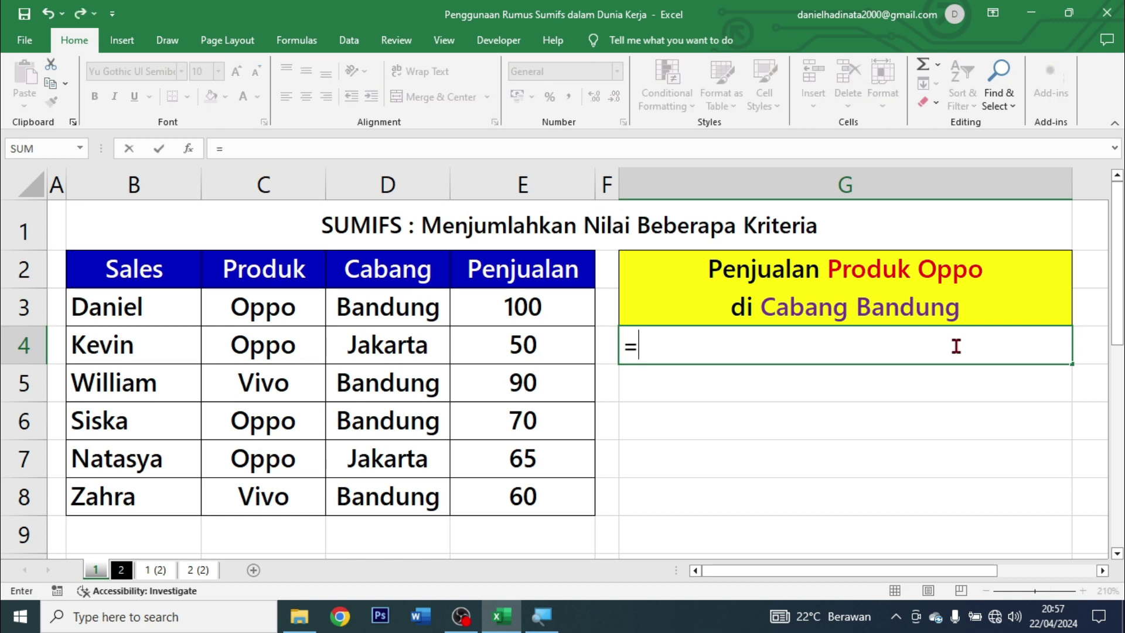
{"action": "type", "text": "sumi"}
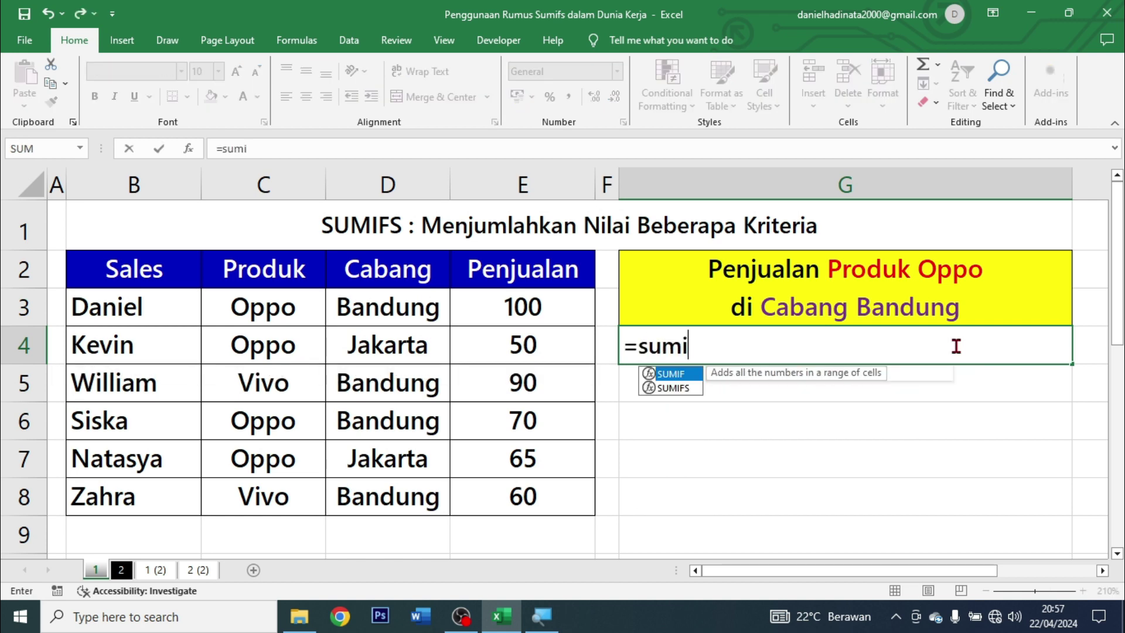
{"action": "type", "text": "fs"}
{"action": "key", "text": "Tab"}
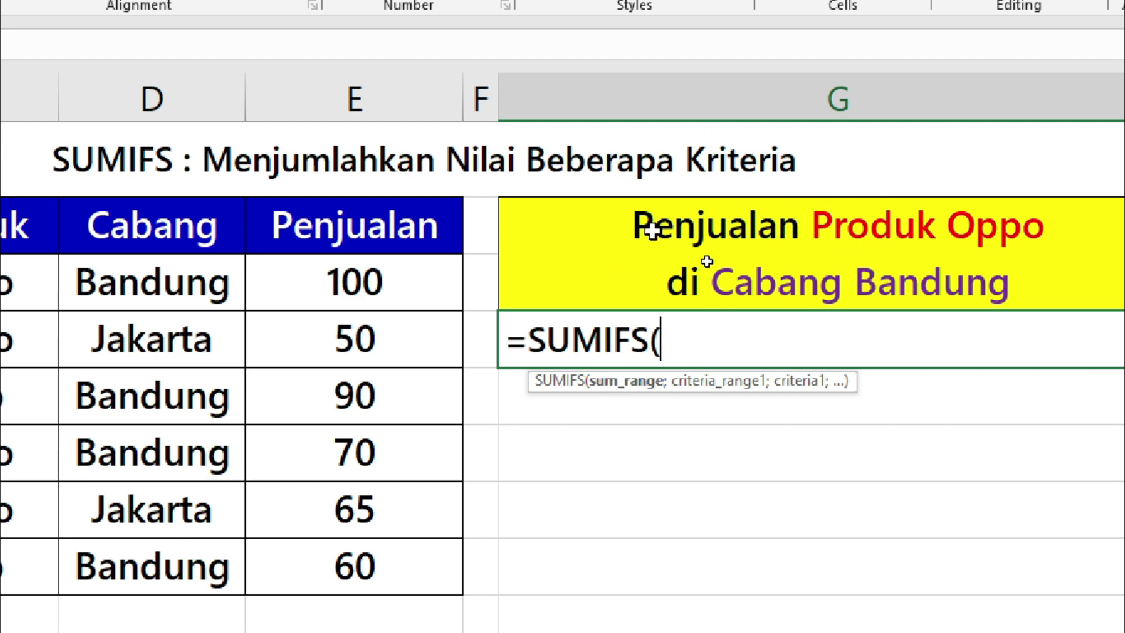
{"action": "left_click_drag", "start_coordinate": [403, 290], "coordinate": [377, 553]}
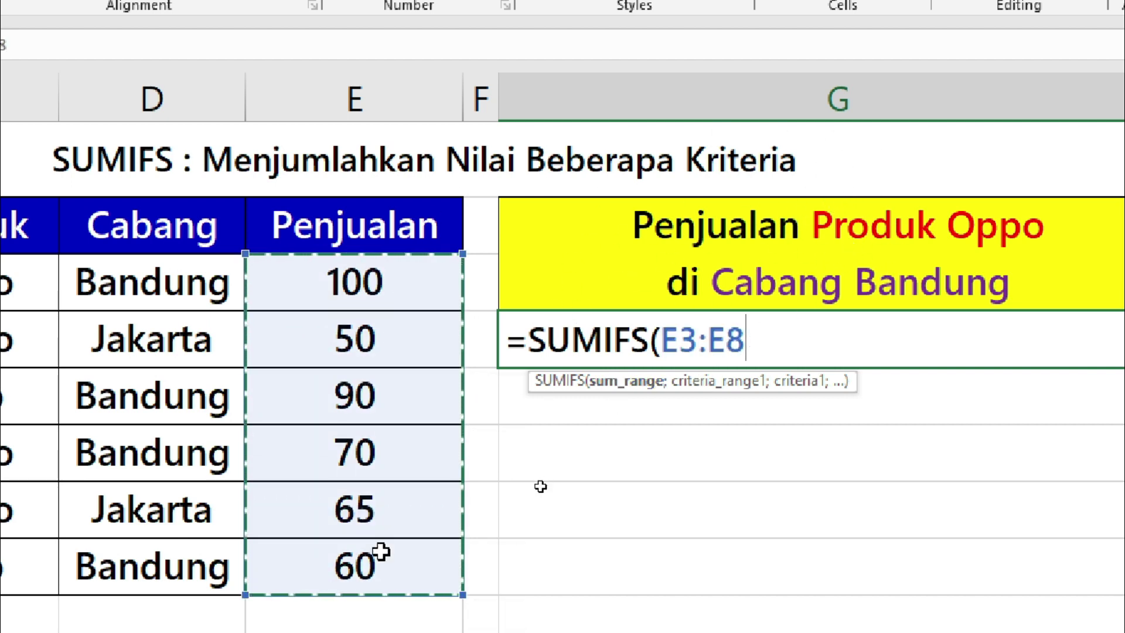
{"action": "type", "text": ";"}
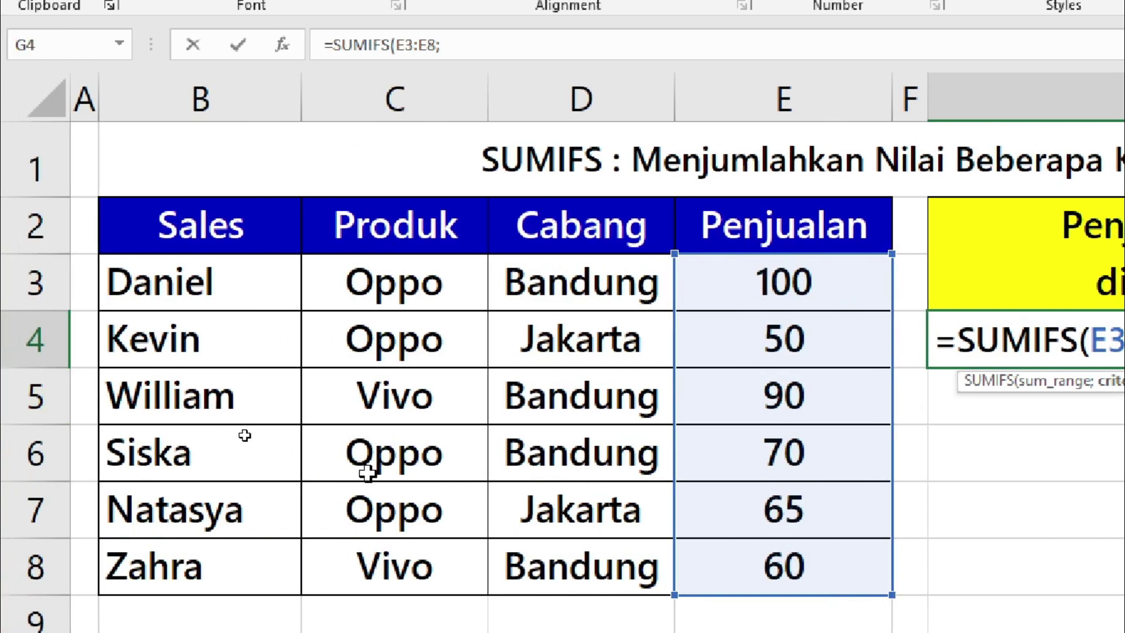
Step: Add the first criterion: Produk range C3:C8 equal to "Oppo"
{"action": "left_click_drag", "start_coordinate": [372, 280], "coordinate": [385, 563]}
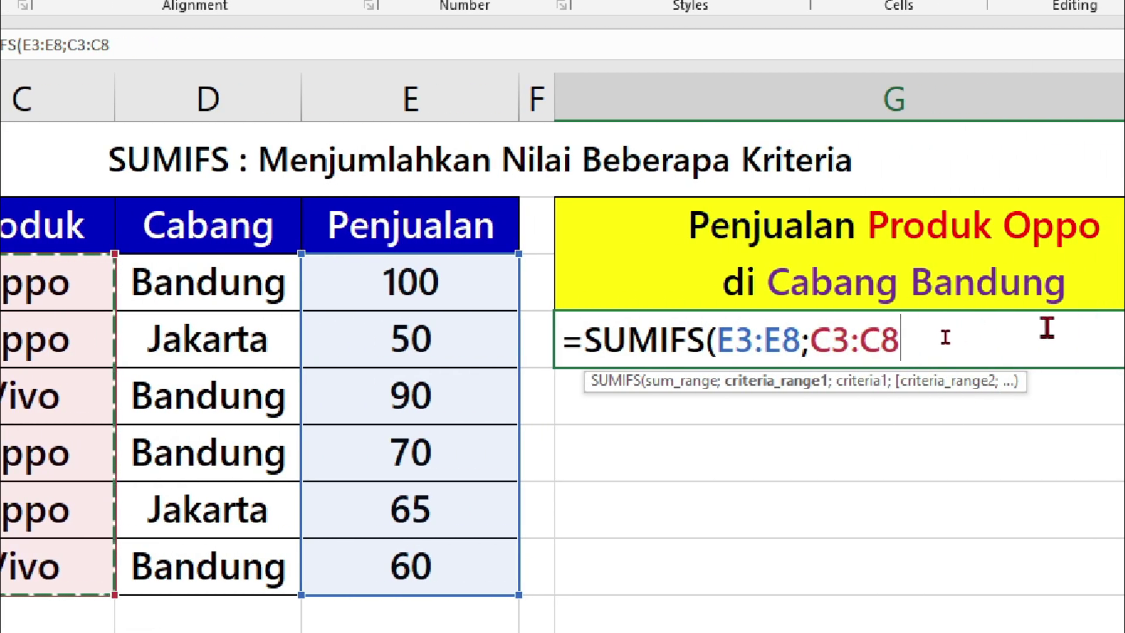
{"action": "type", "text": ";"}
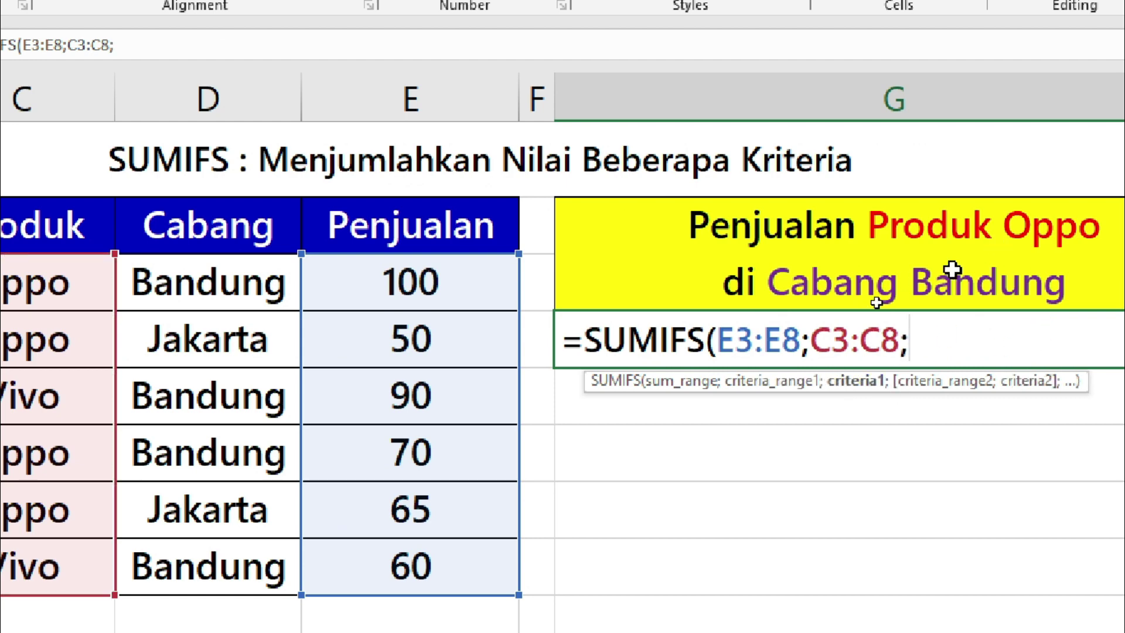
{"action": "type", "text": "\""}
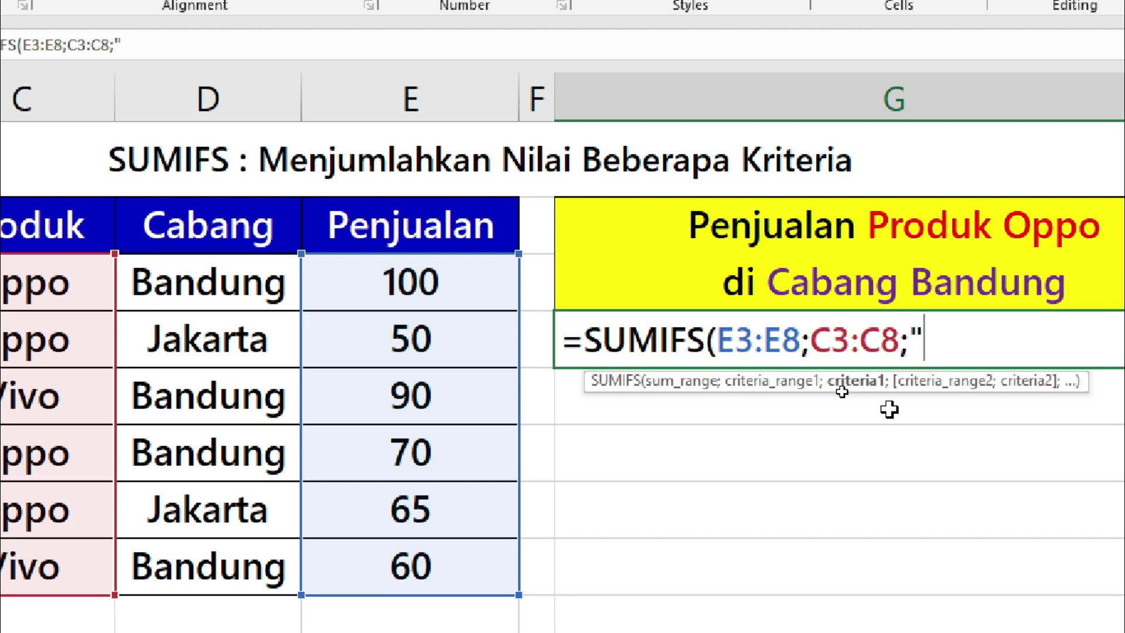
{"action": "type", "text": "Opp"}
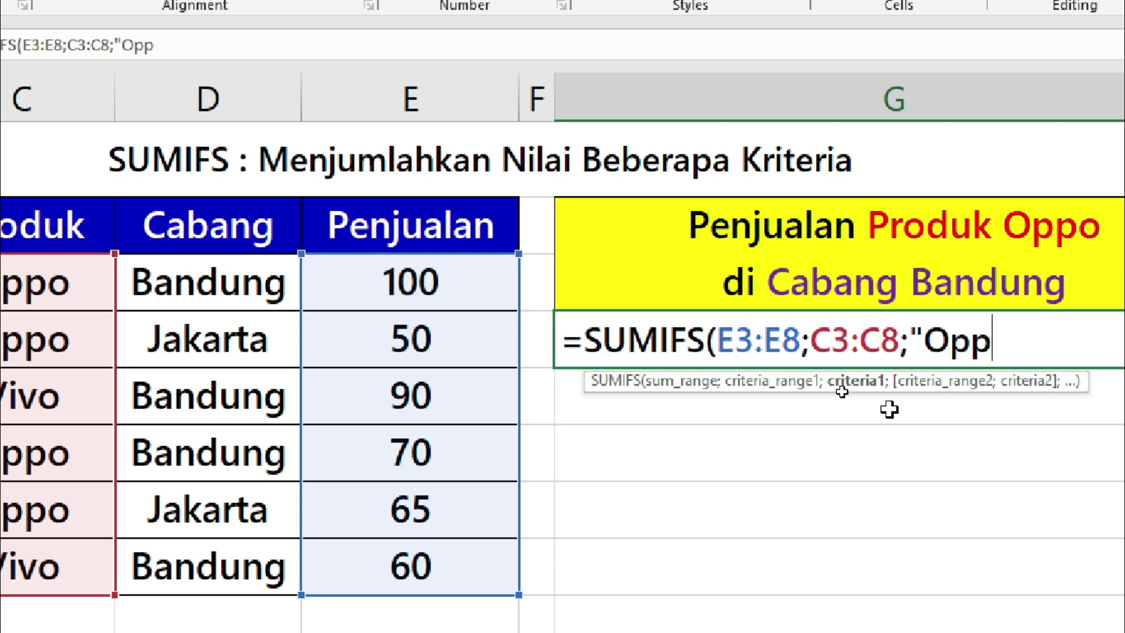
{"action": "type", "text": "e"}
{"action": "key", "text": "BackSpace"}
{"action": "type", "text": "o"}
{"action": "type", "text": "\";"}
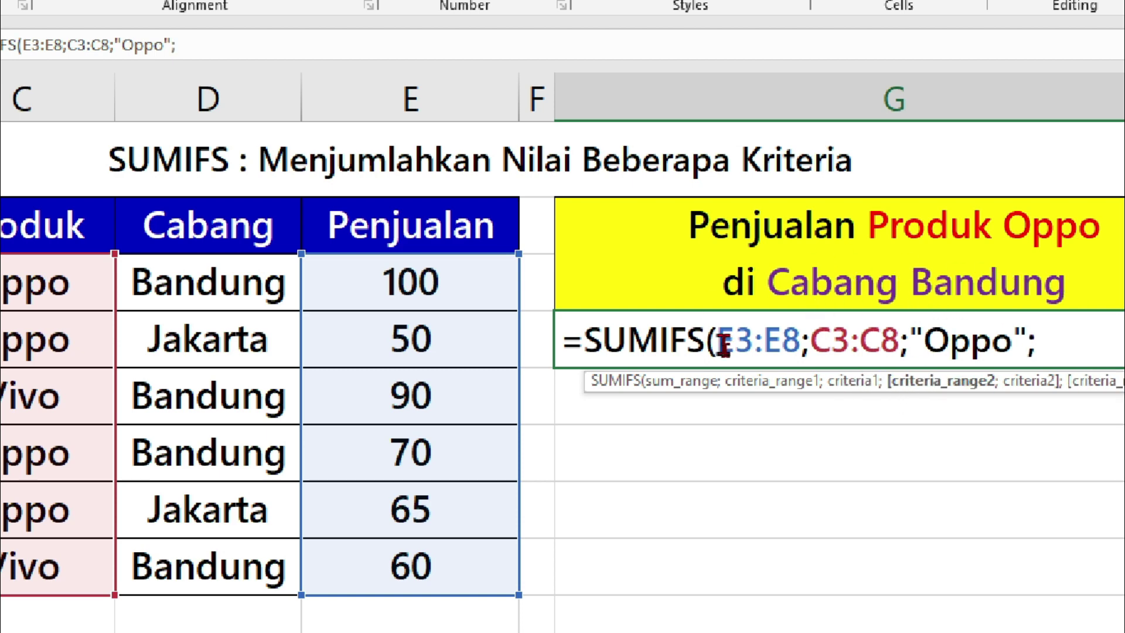
Step: Add Cabang range D3:D8 equal to "Bandung" and commit, so G4 shows 170
{"action": "left_click", "coordinate": [234, 284]}
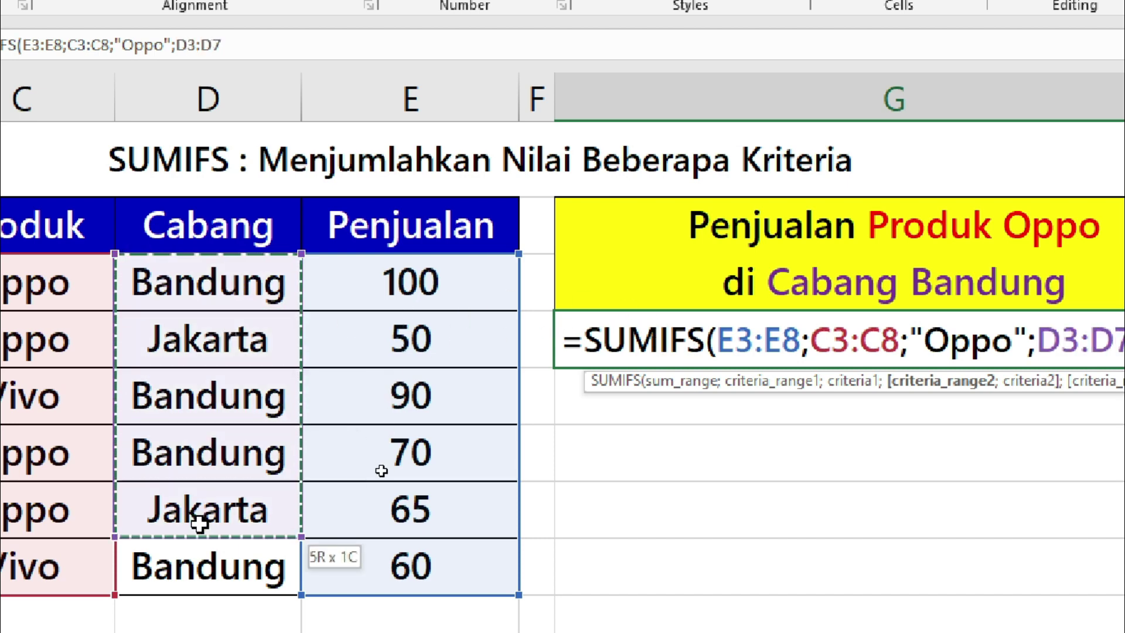
{"action": "left_click_drag", "start_coordinate": [229, 339], "coordinate": [199, 615]}
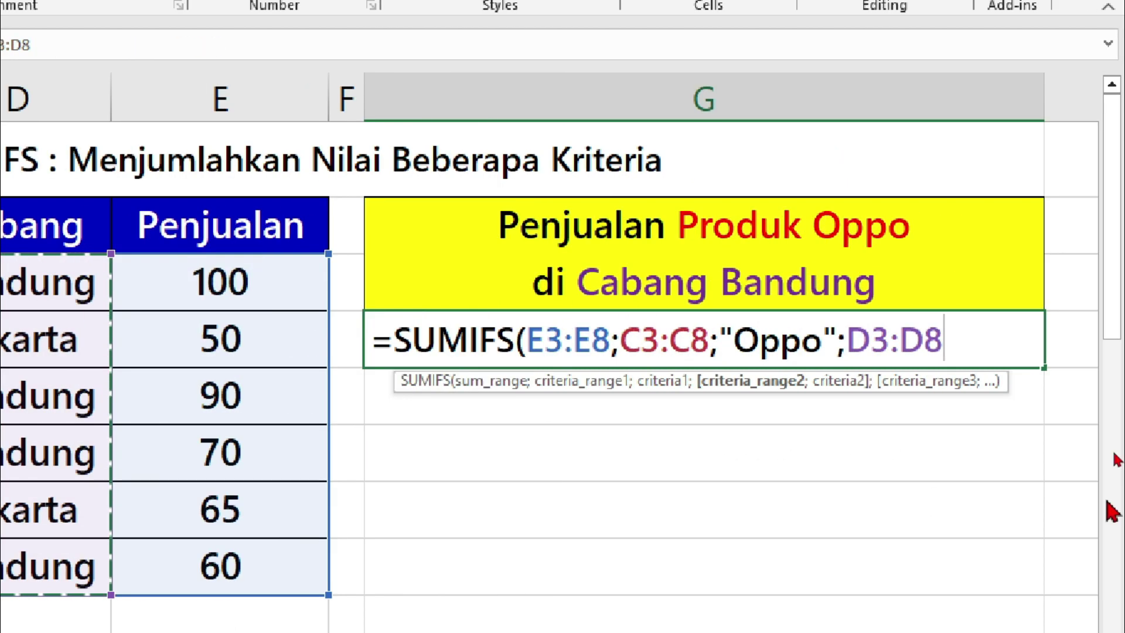
{"action": "type", "text": ";"}
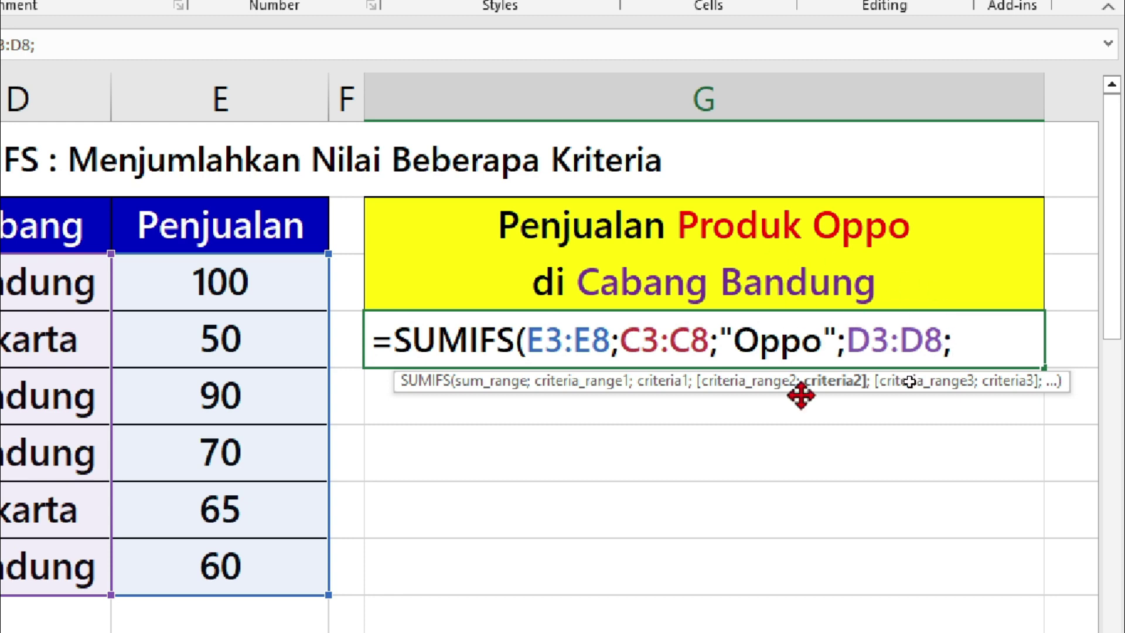
{"action": "type", "text": "\"B"}
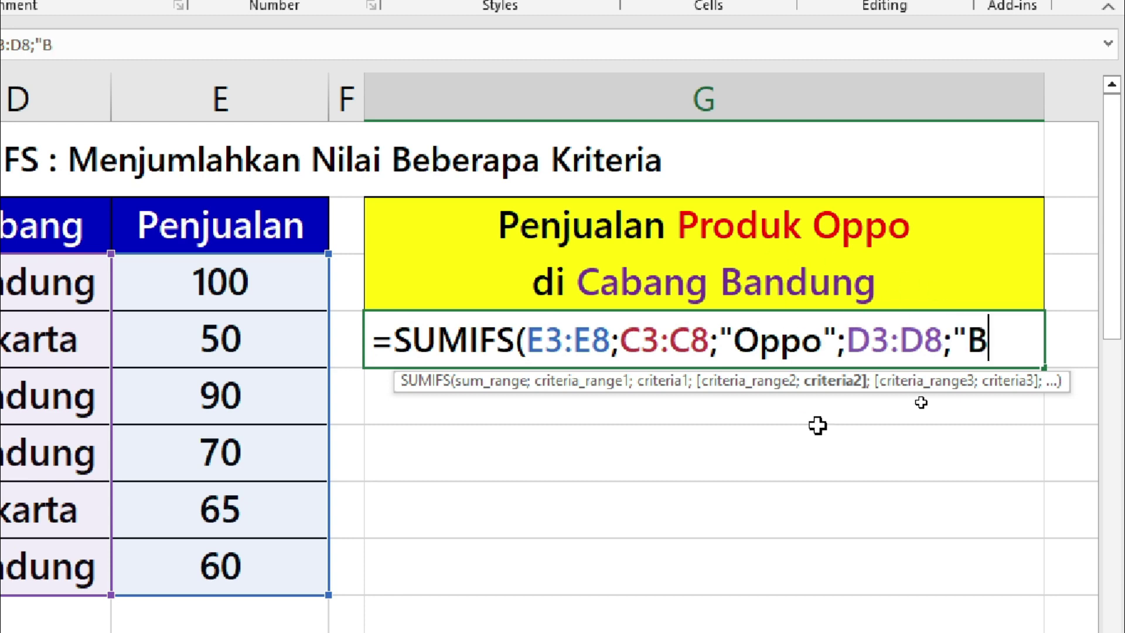
{"action": "type", "text": "andung"}
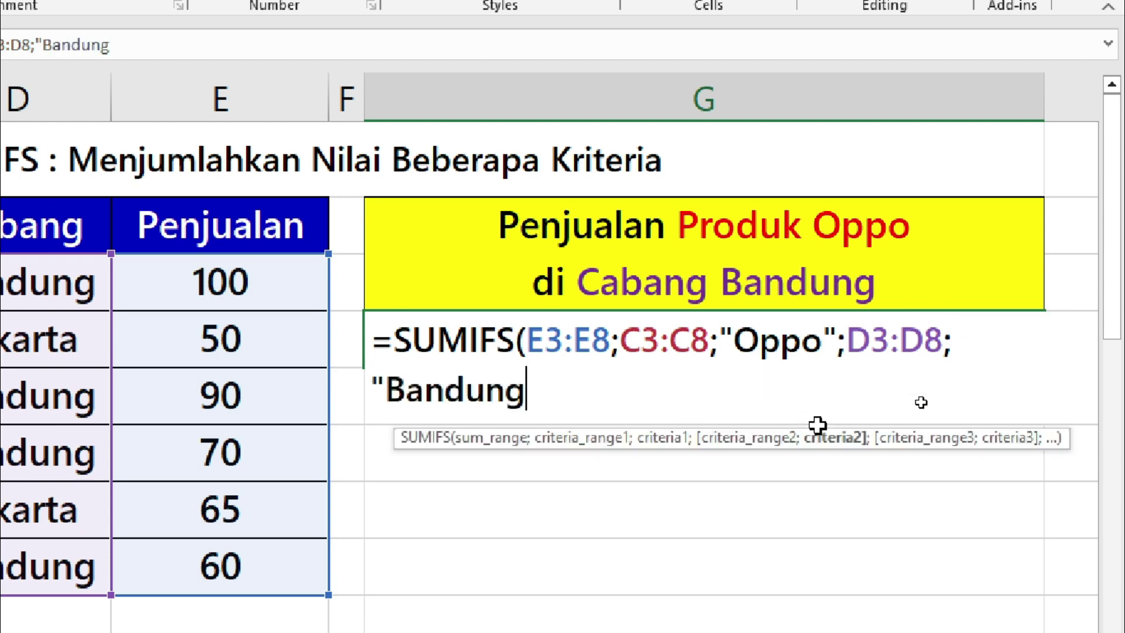
{"action": "type", "text": "\")"}
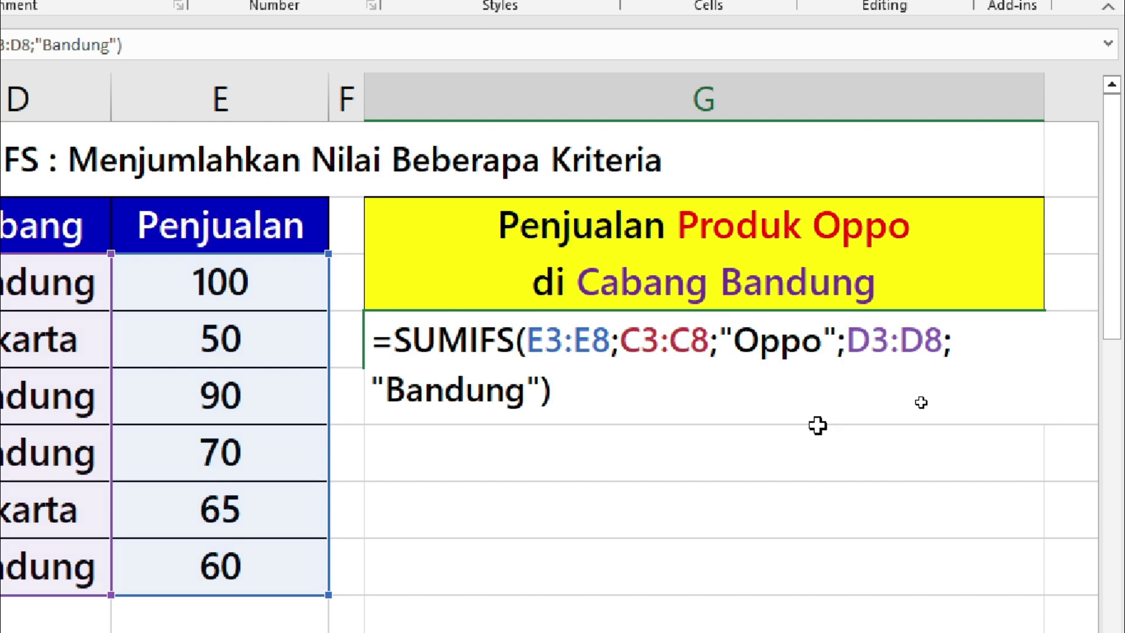
{"action": "key", "text": "ctrl+Return"}
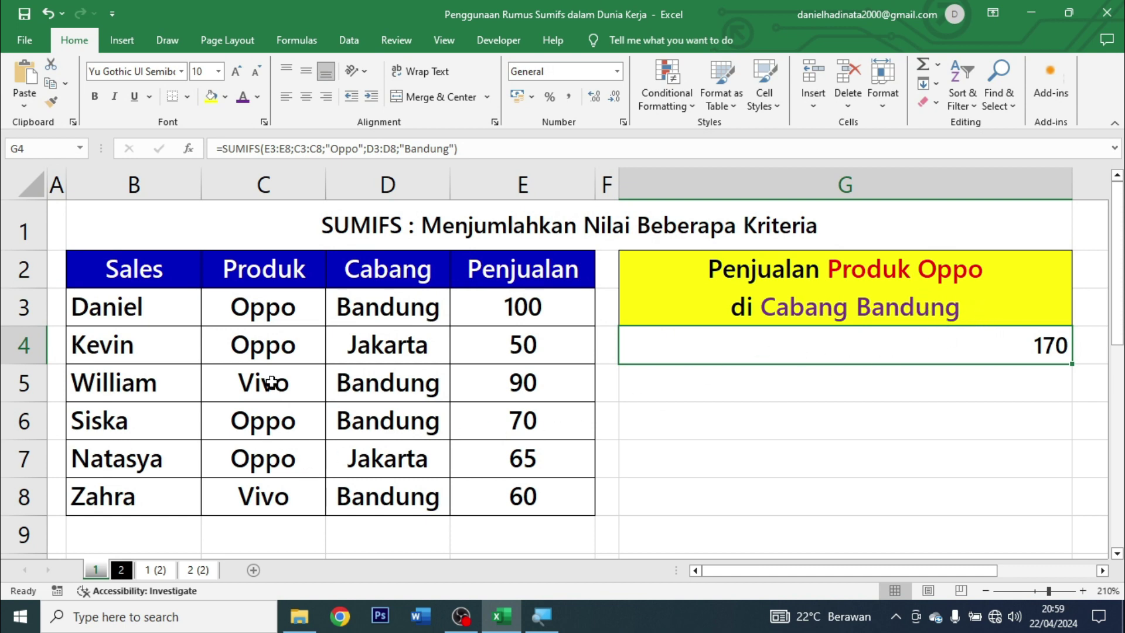
{"action": "left_click_drag", "start_coordinate": [290, 312], "coordinate": [332, 308]}
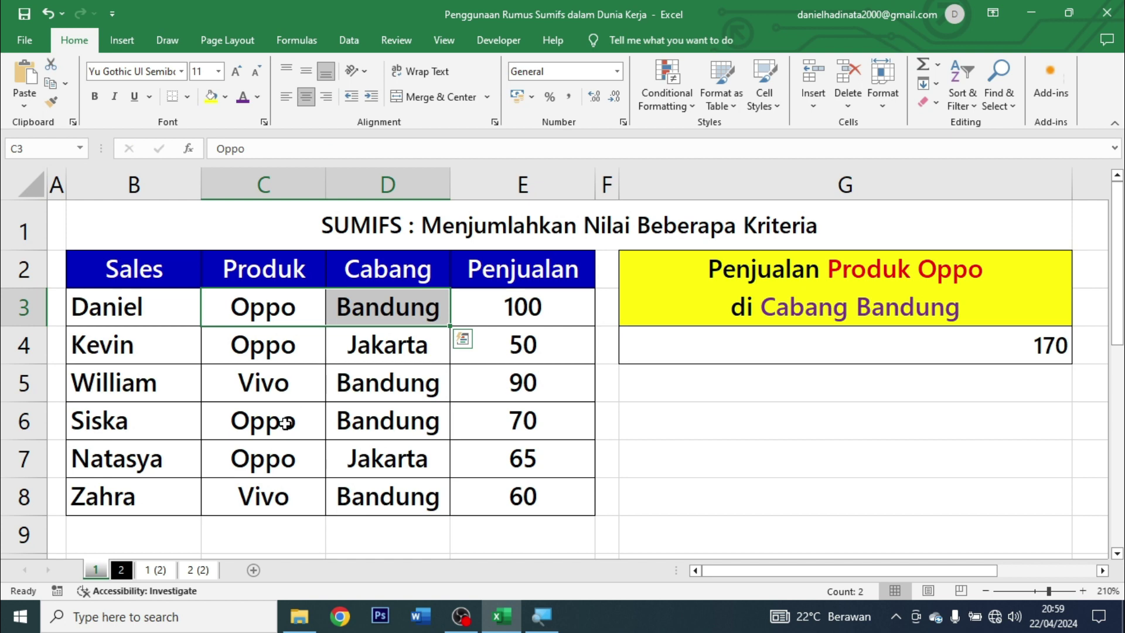
{"action": "left_click_drag", "start_coordinate": [285, 423], "coordinate": [354, 437]}
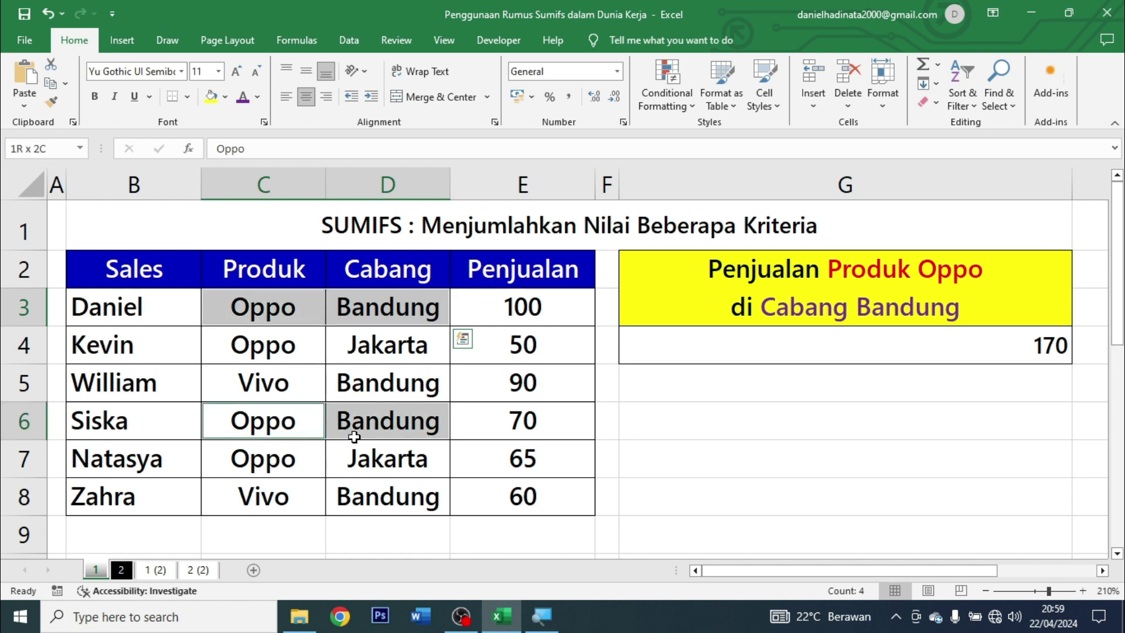
{"action": "left_click", "coordinate": [516, 296]}
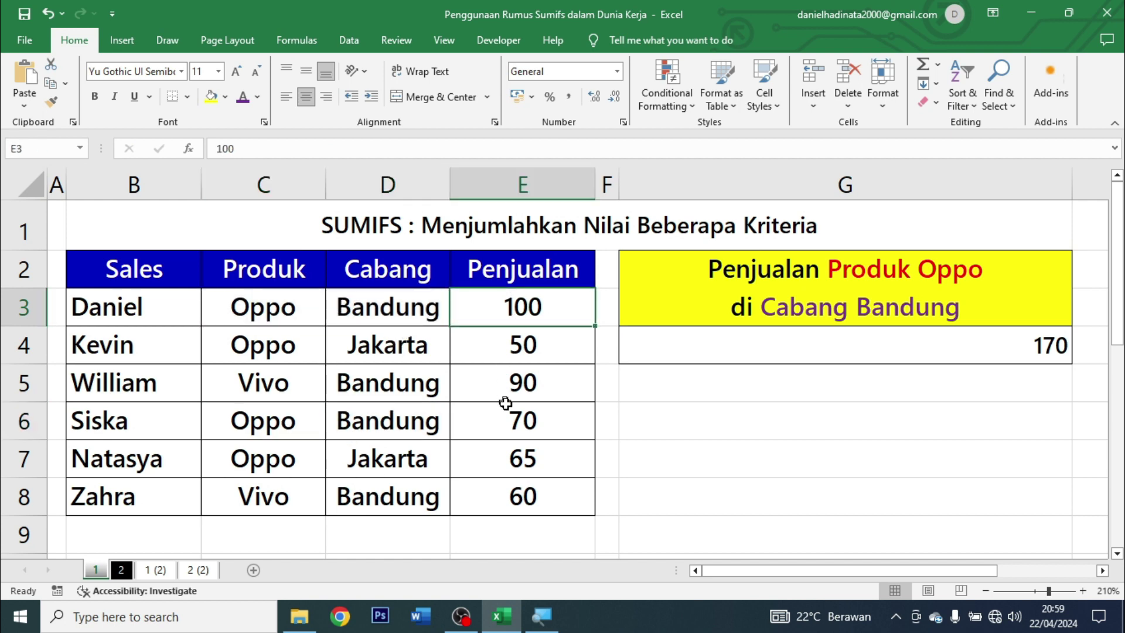
{"action": "left_click", "coordinate": [512, 424], "text": "ctrl"}
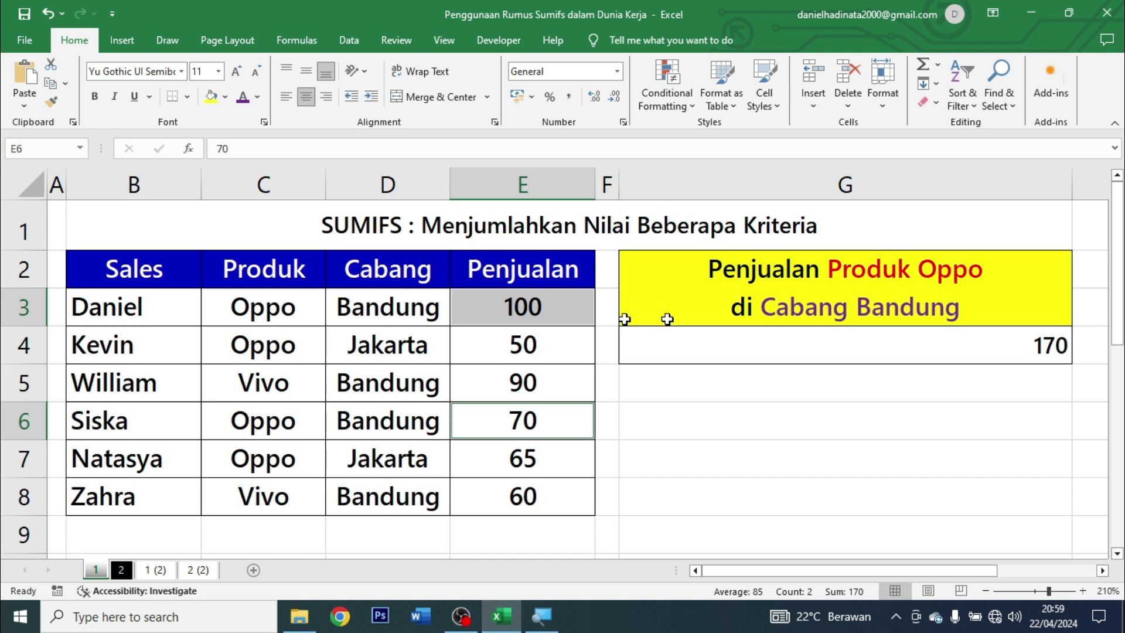
{"action": "left_click", "coordinate": [856, 350]}
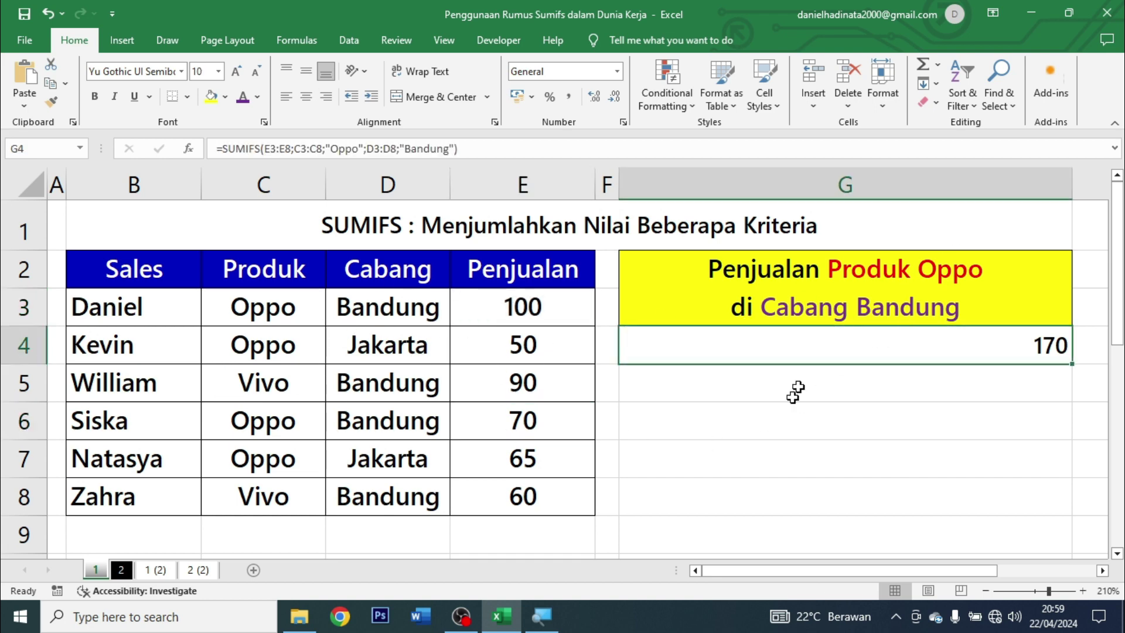
{"action": "left_click", "coordinate": [844, 441]}
{"action": "left_click", "coordinate": [878, 356]}
Step: Change Oppo to Vivo and Bandung to Jakarta in the G2 heading, tidying its line break
{"action": "double_click", "coordinate": [985, 279]}
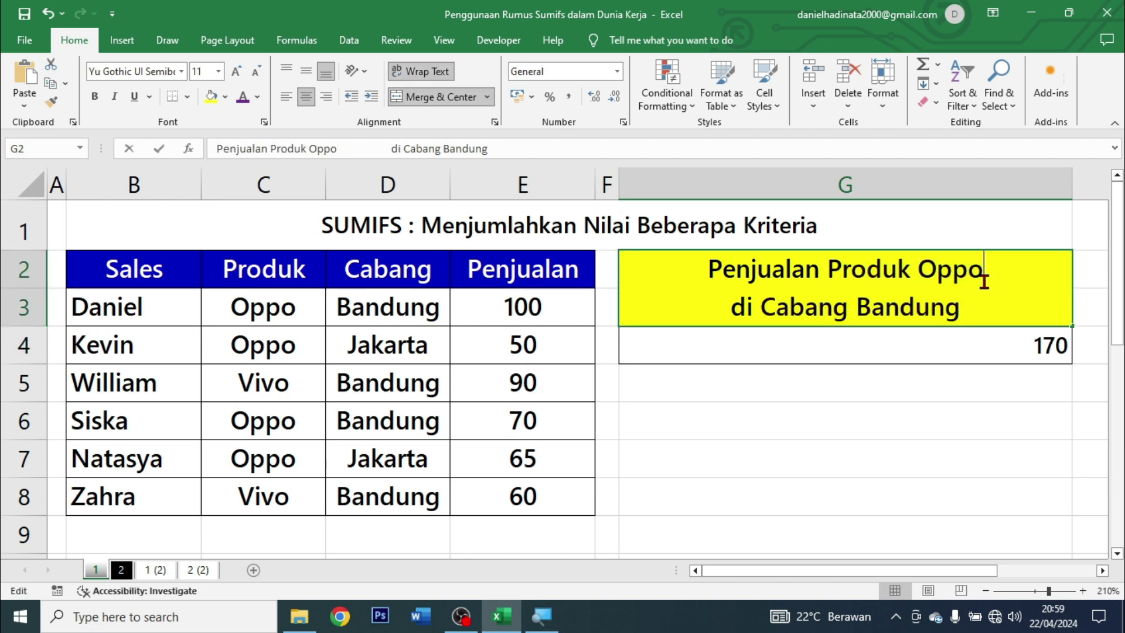
{"action": "left_click_drag", "start_coordinate": [991, 272], "coordinate": [919, 271]}
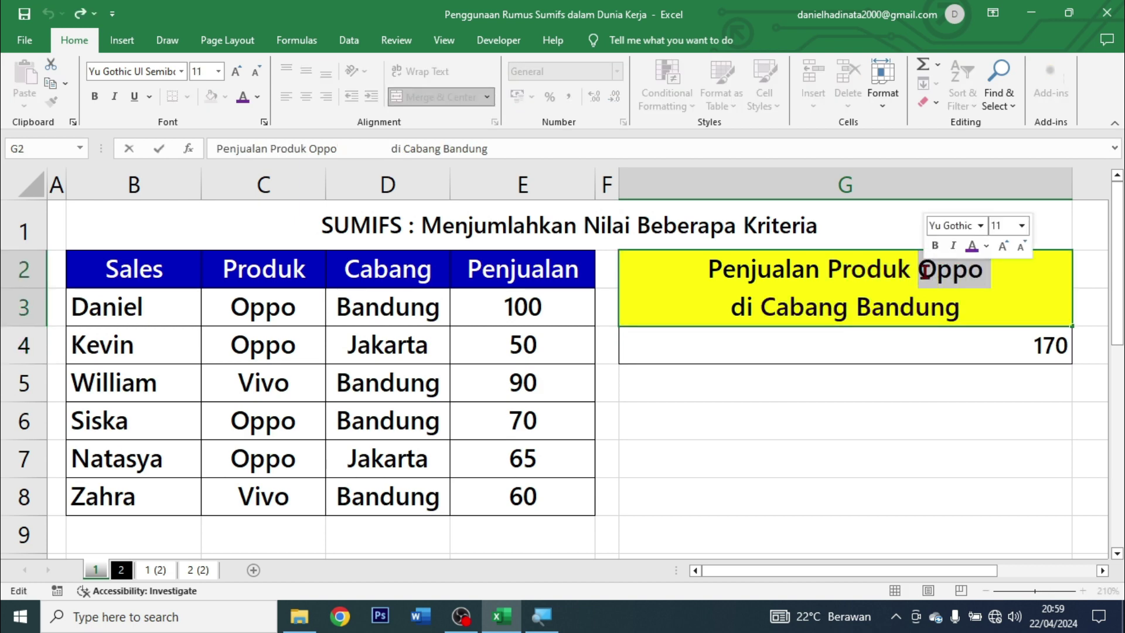
{"action": "type", "text": "Vivo"}
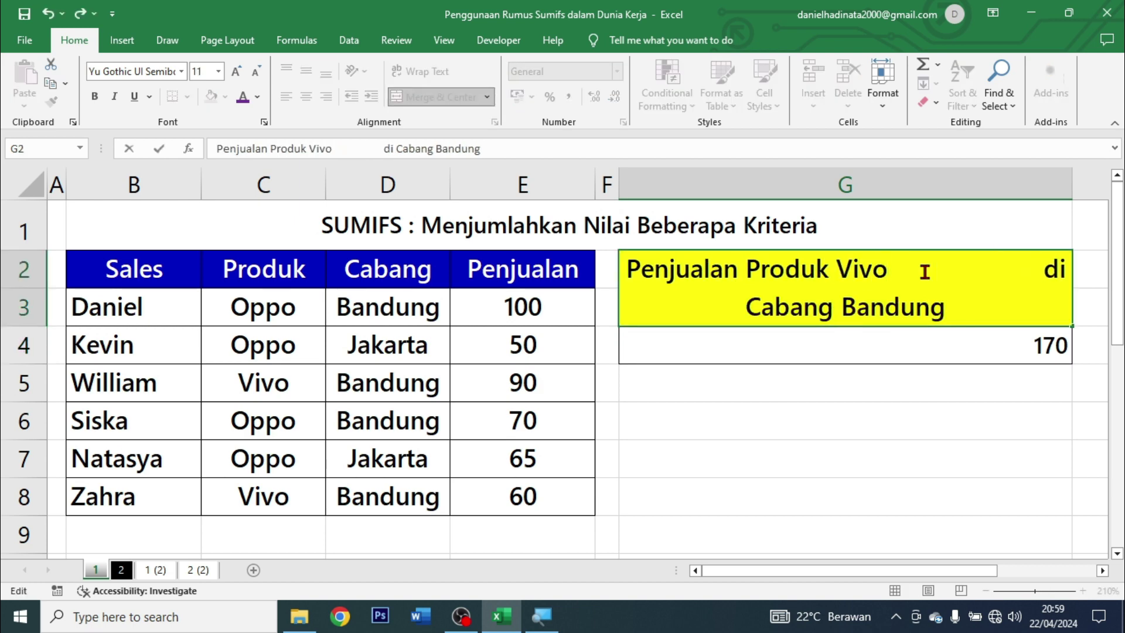
{"action": "left_click_drag", "start_coordinate": [947, 309], "coordinate": [838, 312]}
{"action": "type", "text": "k"}
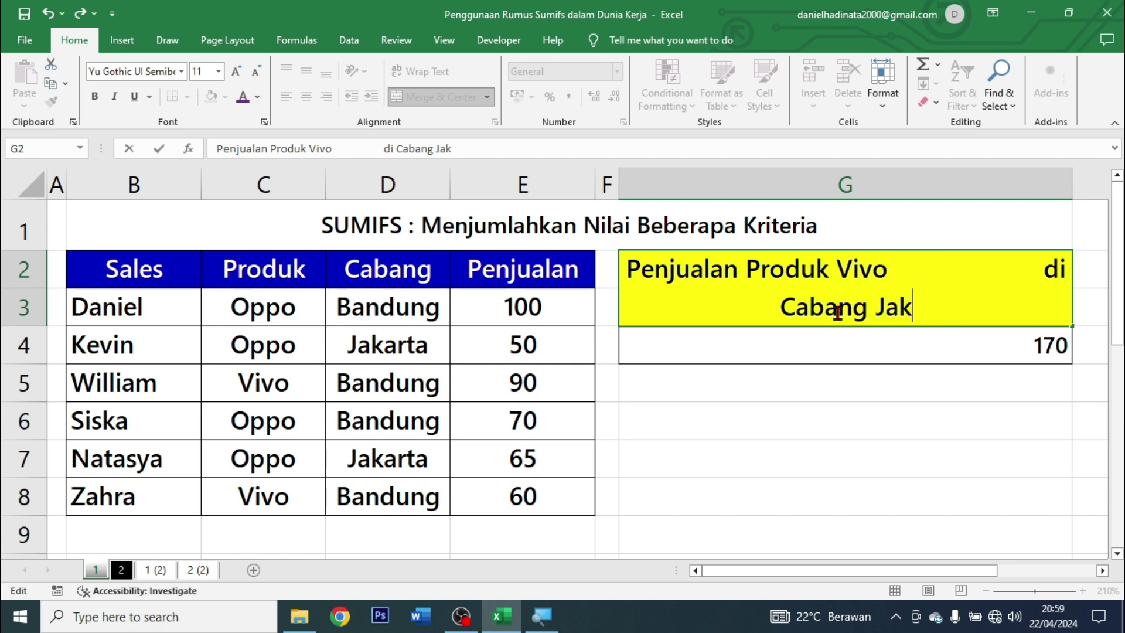
{"action": "type", "text": "arta"}
{"action": "left_click", "coordinate": [904, 382]}
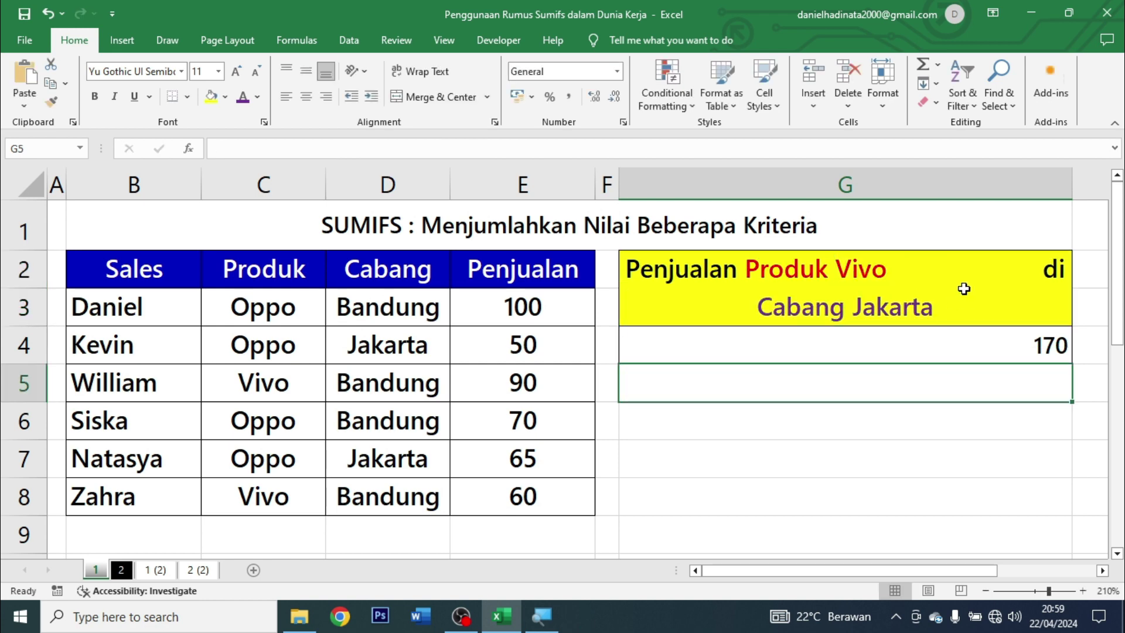
{"action": "double_click", "coordinate": [987, 267]}
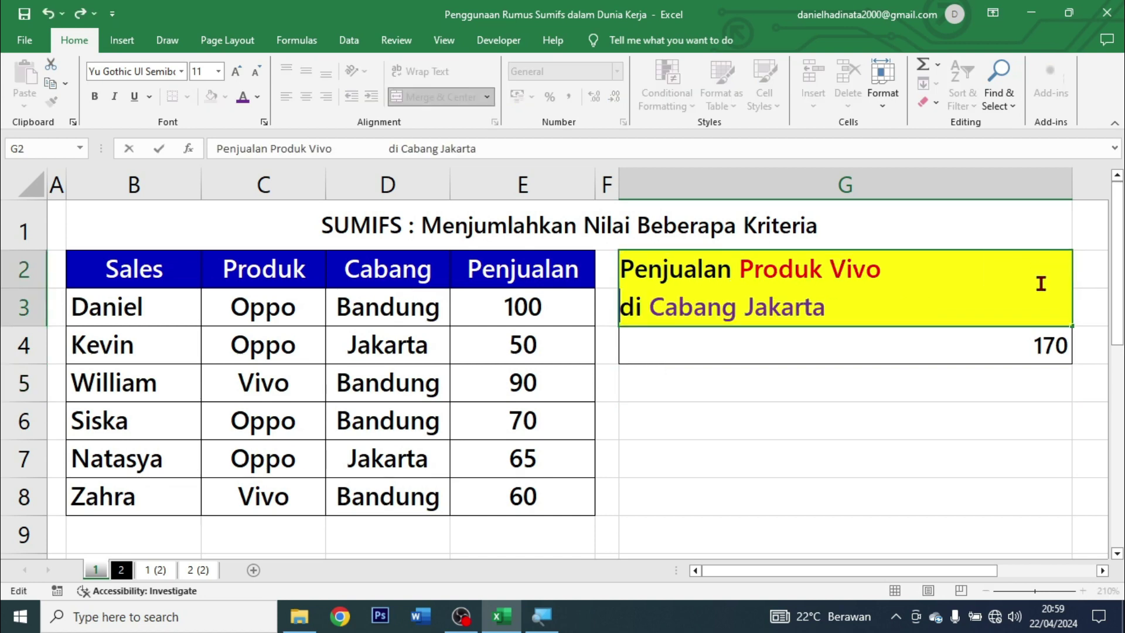
{"action": "left_click", "coordinate": [944, 420]}
Step: Edit G4's formula criteria from "Oppo"/"Bandung" to "Vivo"/"Jakarta", giving a result of 0
{"action": "left_click", "coordinate": [970, 348]}
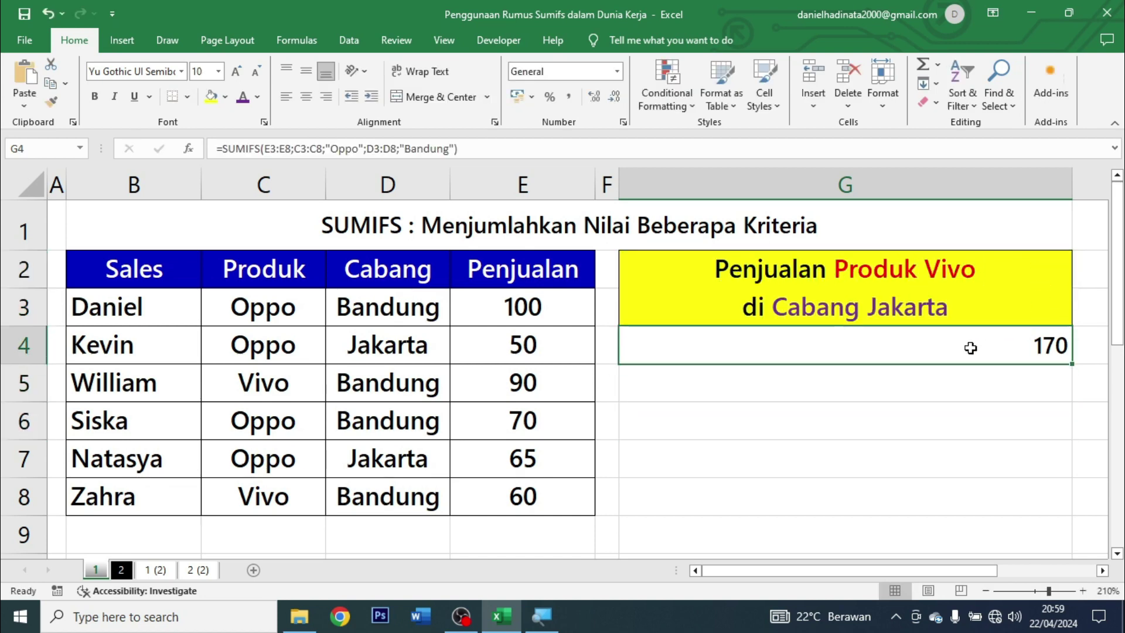
{"action": "double_click", "coordinate": [1018, 350]}
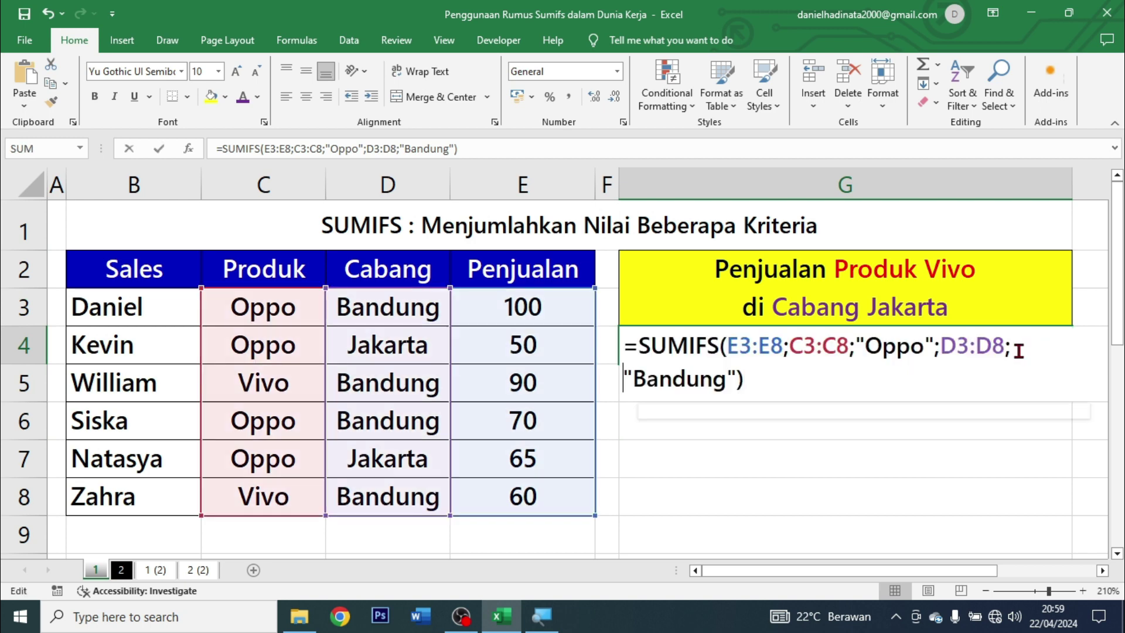
{"action": "left_click", "coordinate": [926, 346]}
{"action": "key", "text": "BackSpace"}
{"action": "key", "text": "BackSpace"}
{"action": "key", "text": "BackSpace"}
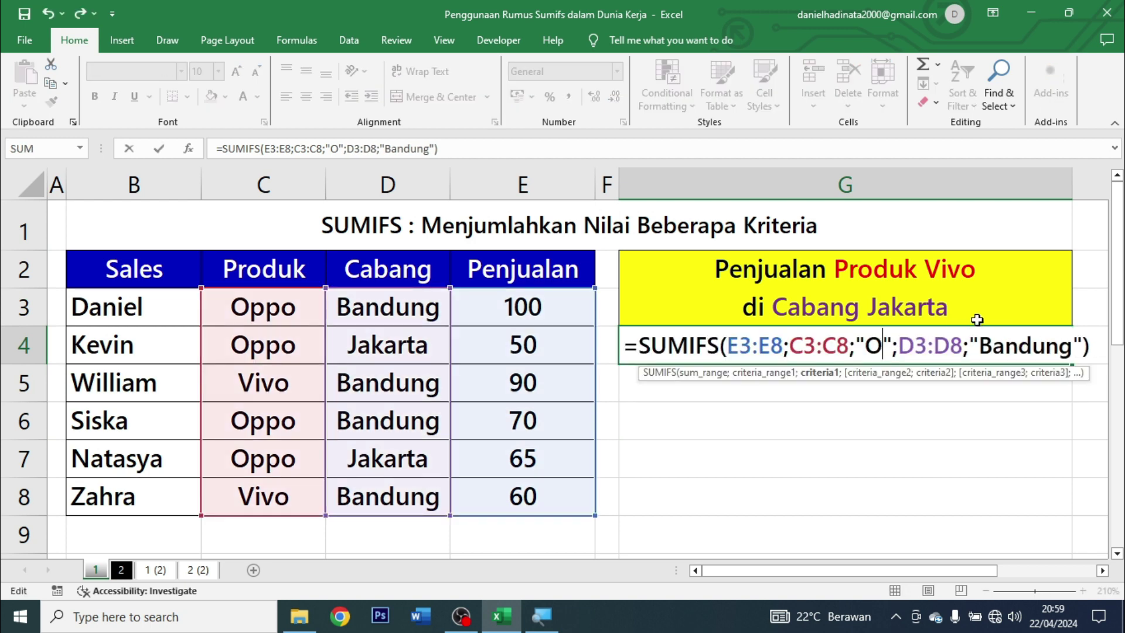
{"action": "key", "text": "BackSpace"}
{"action": "type", "text": "Vivo"}
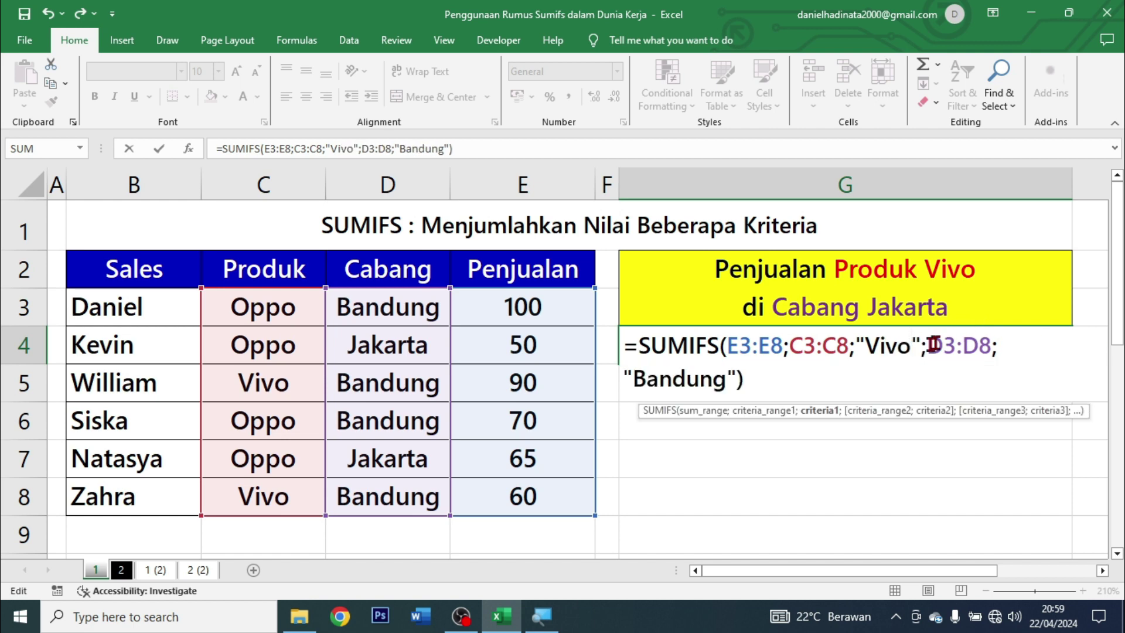
{"action": "left_click", "coordinate": [726, 379]}
{"action": "key", "text": "ctrl+shift+Left"}
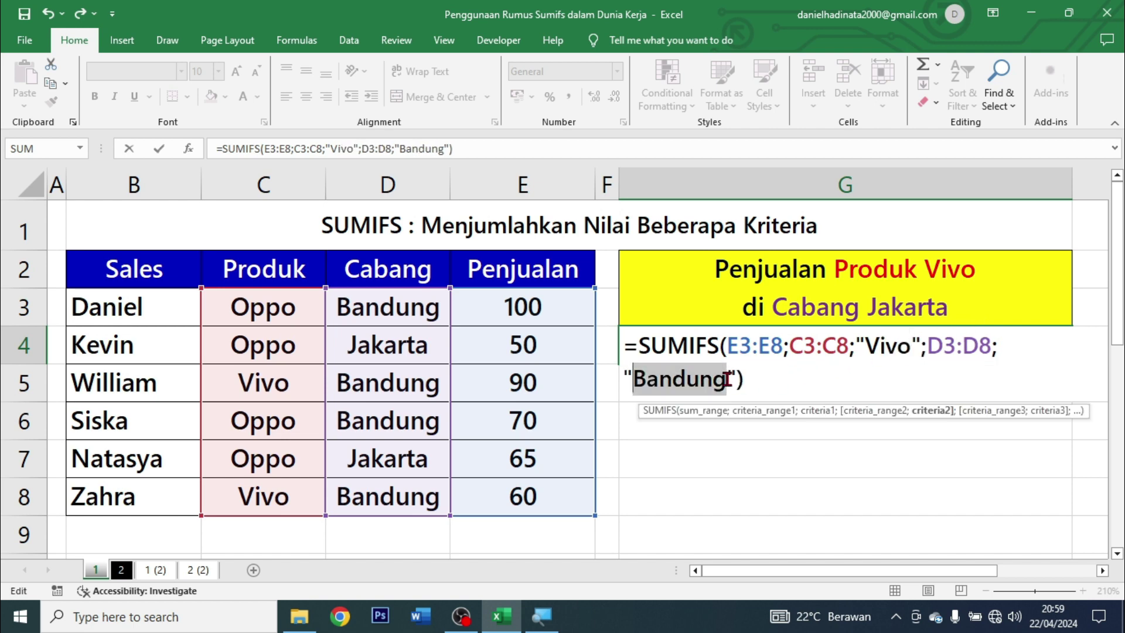
{"action": "type", "text": "Jakarta"}
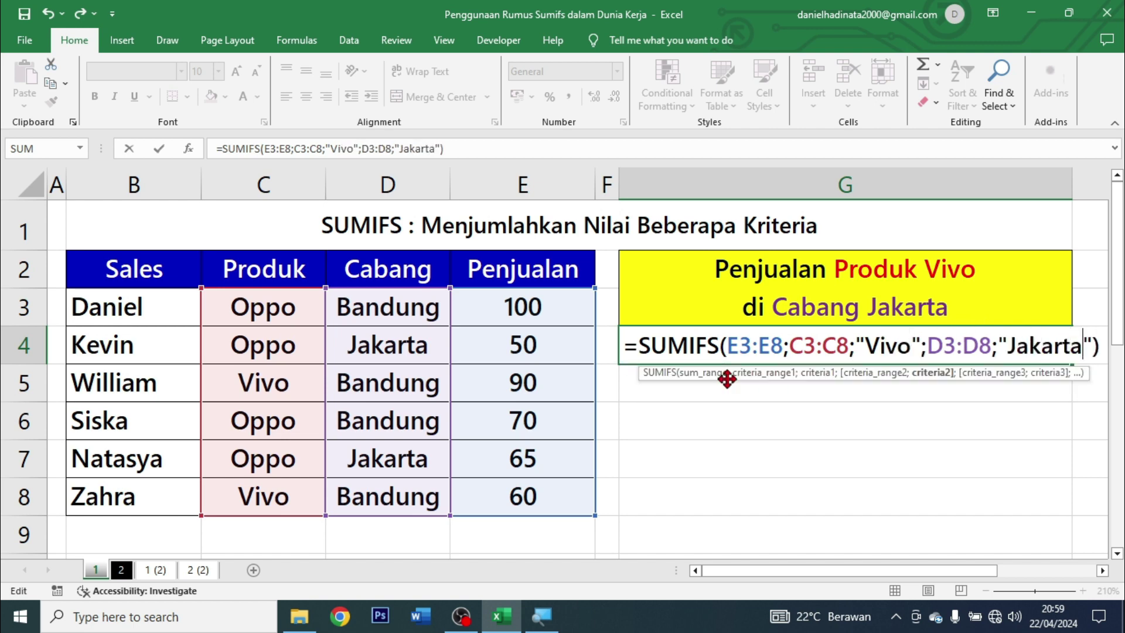
{"action": "key", "text": "ctrl+Return"}
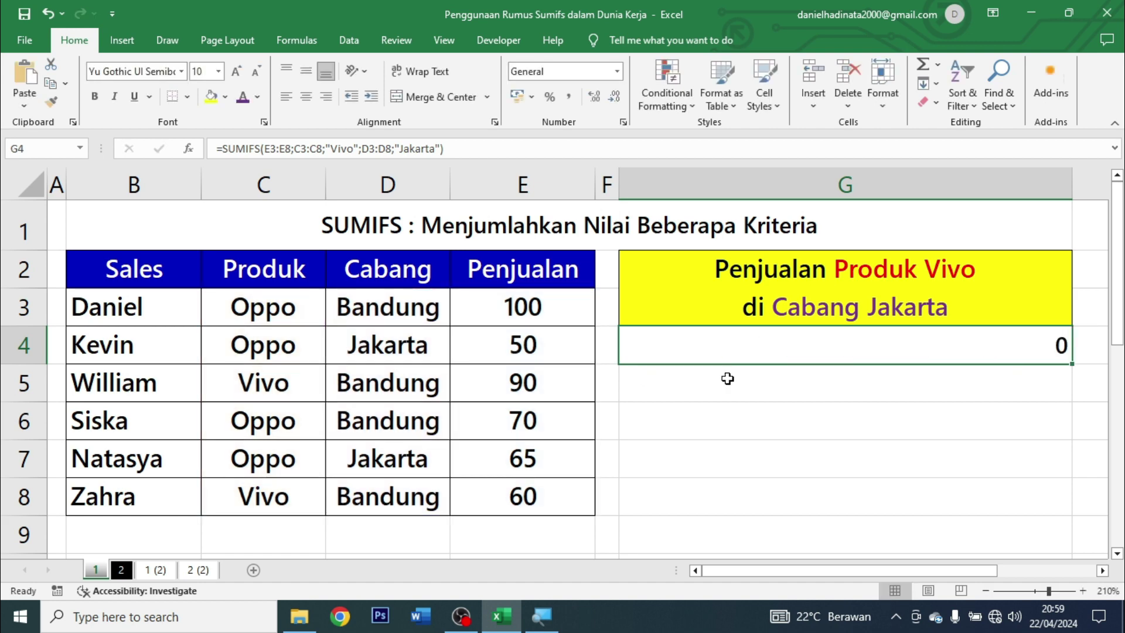
Step: Copy Jakarta from D4 into William's branch cell D5
{"action": "double_click", "coordinate": [772, 348]}
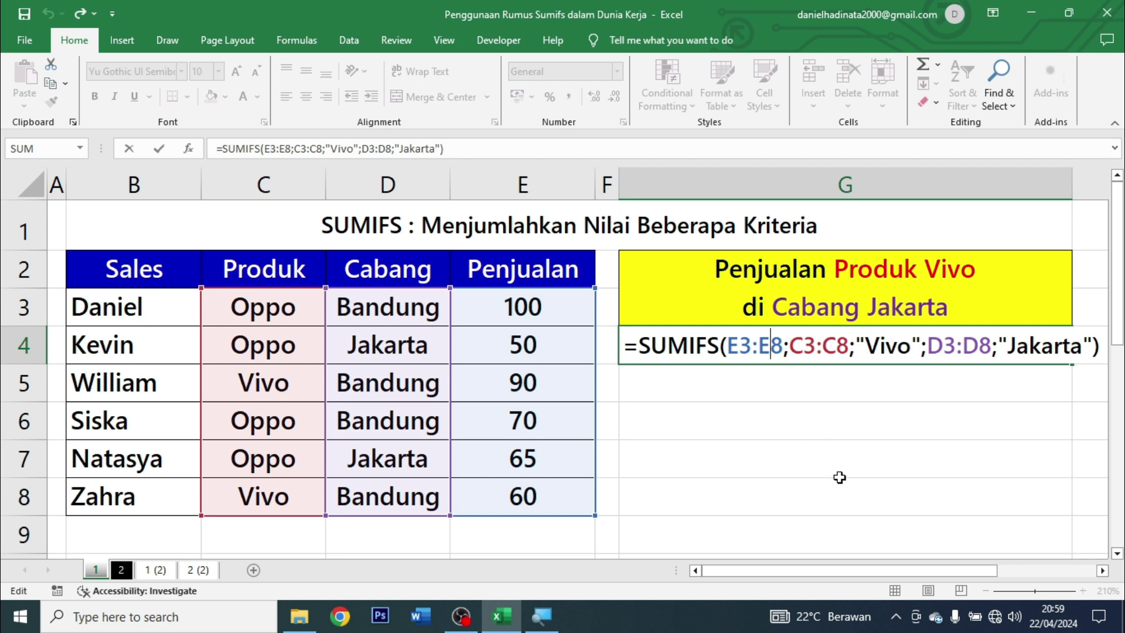
{"action": "key", "text": "ctrl+Return"}
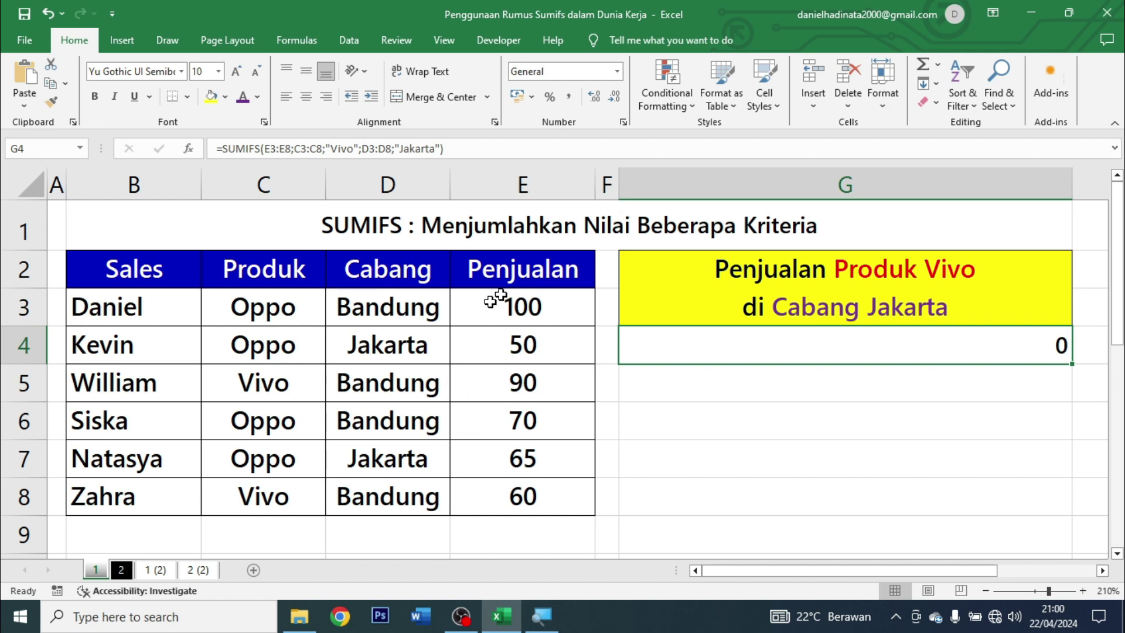
{"action": "left_click", "coordinate": [286, 385]}
{"action": "left_click", "coordinate": [340, 381]}
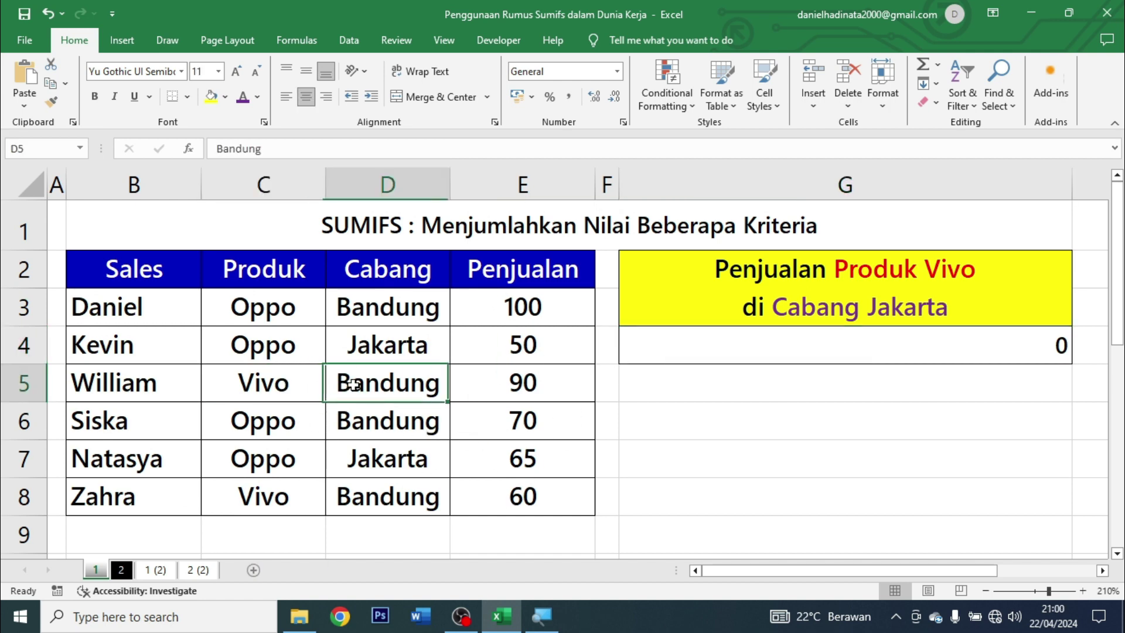
{"action": "left_click", "coordinate": [392, 353]}
{"action": "key", "text": "ctrl+c"}
{"action": "left_click", "coordinate": [393, 381]}
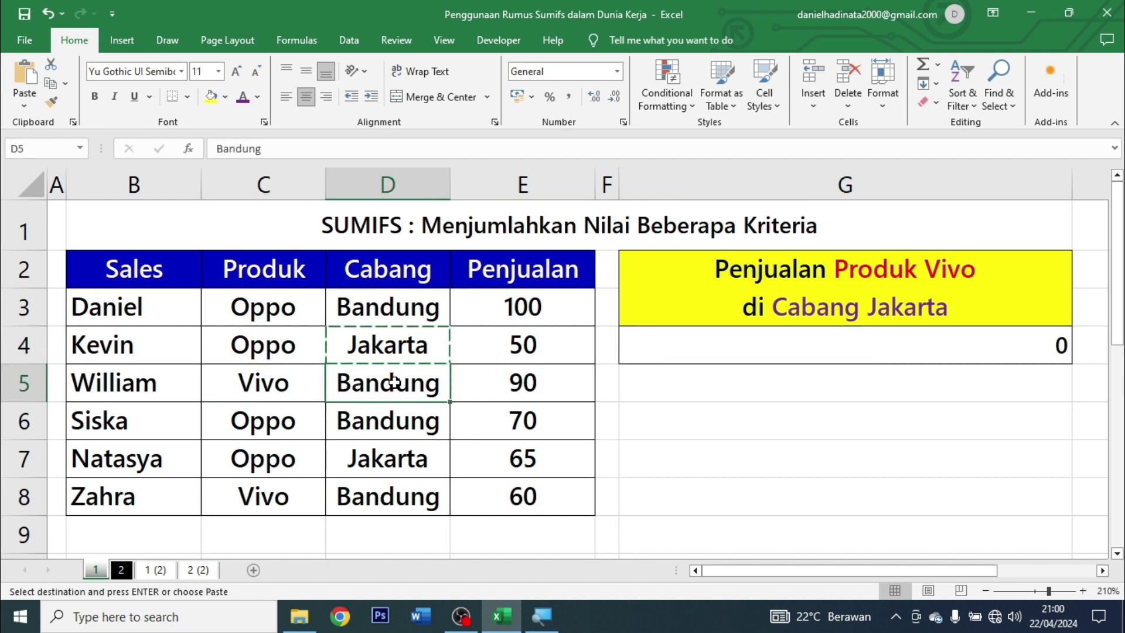
{"action": "key", "text": "ctrl+v"}
Step: Confirm G4 now shows 90, clear the copy marquee and select the table B3:E8
{"action": "left_click", "coordinate": [785, 393]}
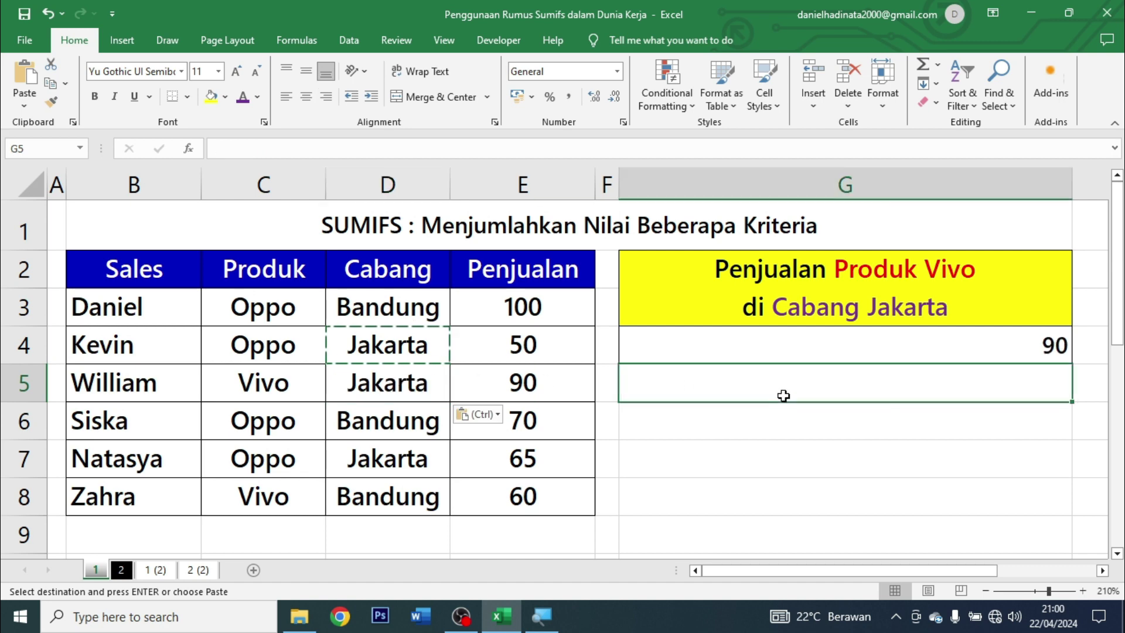
{"action": "left_click", "coordinate": [1003, 345]}
{"action": "key", "text": "Escape"}
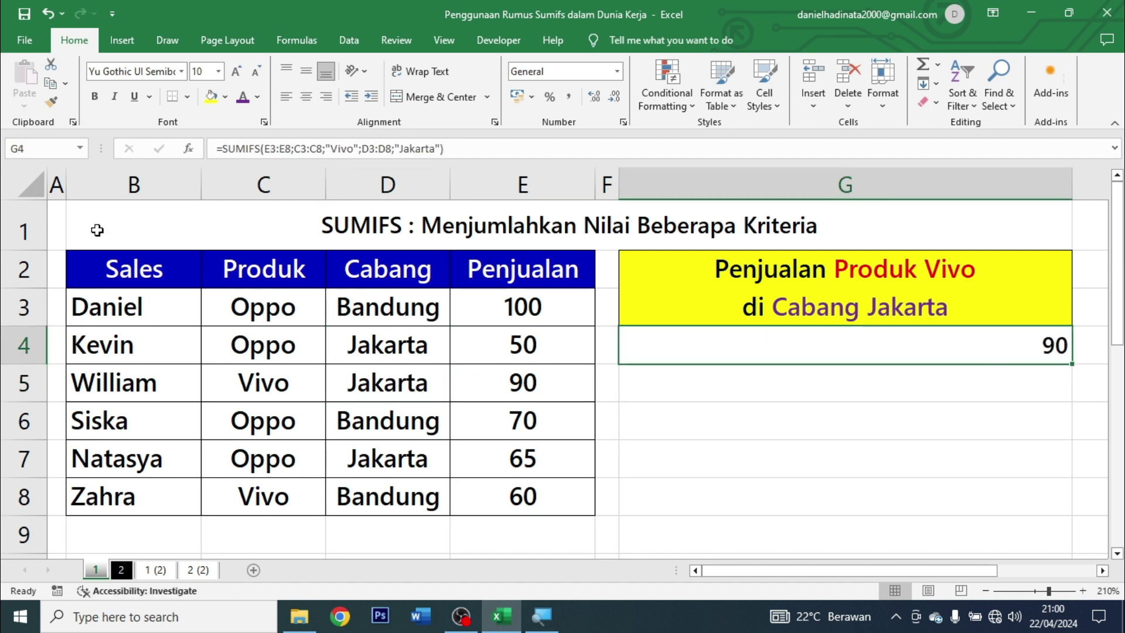
{"action": "mouse_move", "coordinate": [166, 305]}
{"action": "left_mouse_down"}
{"action": "mouse_move", "coordinate": [367, 377]}
{"action": "mouse_move", "coordinate": [510, 482]}
{"action": "left_mouse_up"}
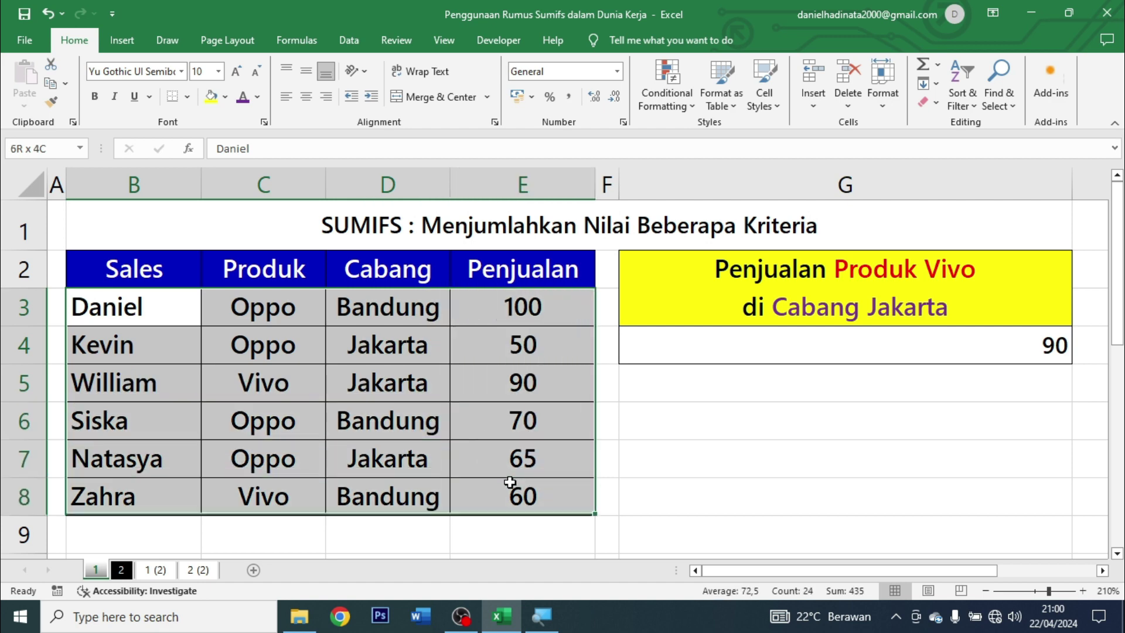
{"action": "left_click", "coordinate": [761, 358]}
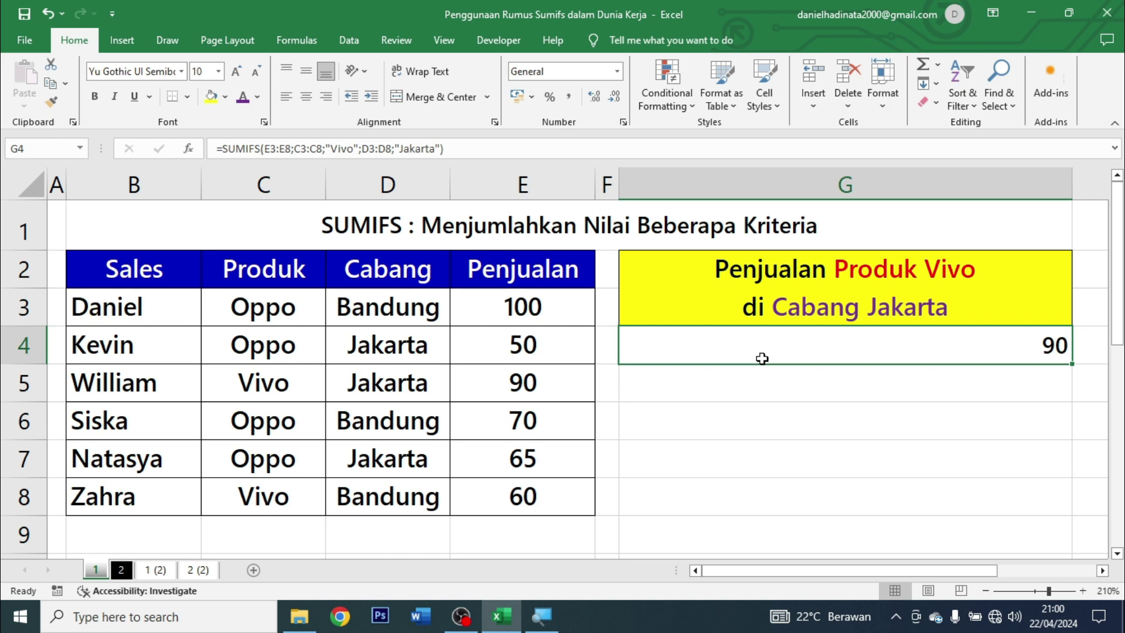
{"action": "left_click", "coordinate": [126, 571]}
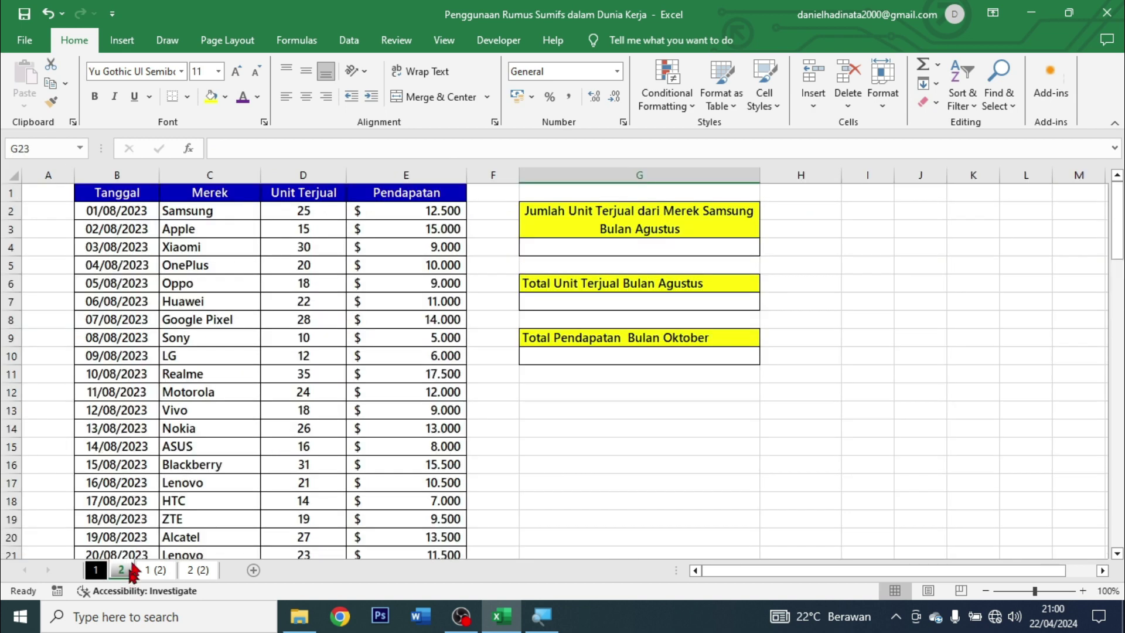
{"action": "left_click", "coordinate": [545, 442]}
{"action": "left_click", "coordinate": [685, 250]}
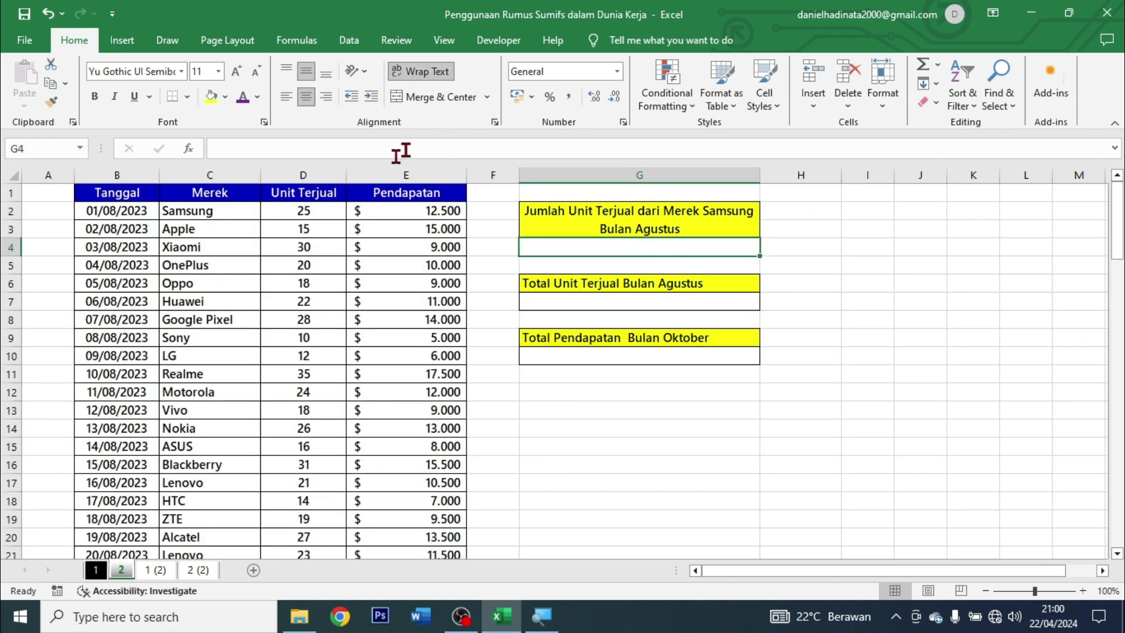
{"action": "left_click", "coordinate": [136, 175]}
{"action": "left_click", "coordinate": [204, 171]}
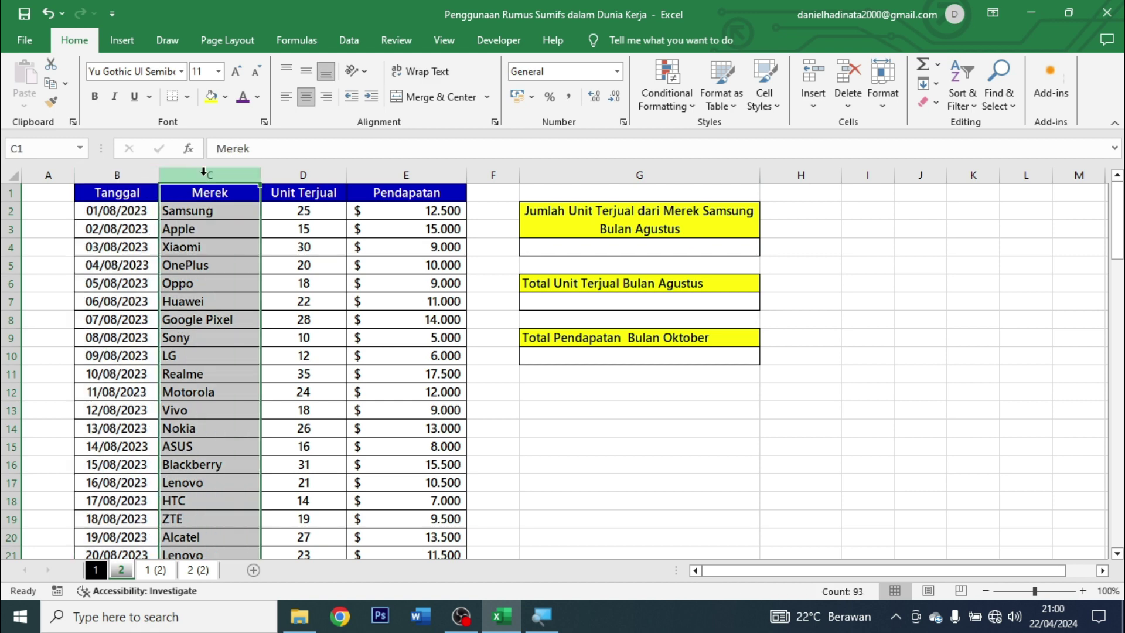
{"action": "left_click", "coordinate": [341, 175]}
{"action": "left_click", "coordinate": [375, 175]}
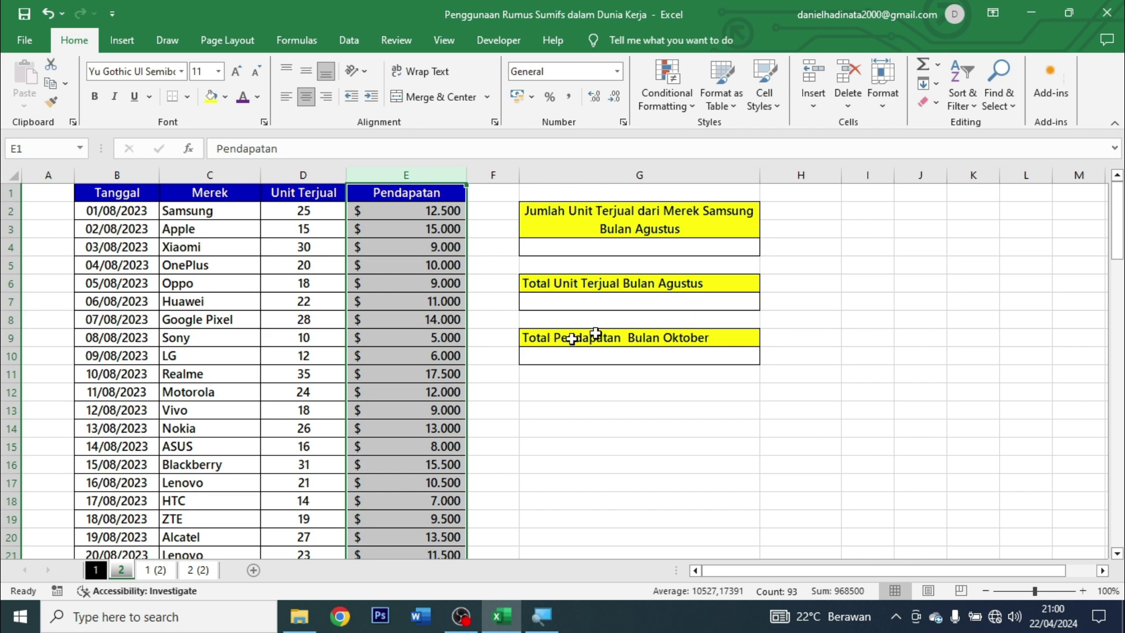
{"action": "left_click", "coordinate": [117, 210]}
{"action": "mouse_move", "coordinate": [1116, 237]}
{"action": "left_mouse_down"}
{"action": "mouse_move", "coordinate": [1123, 391]}
{"action": "mouse_move", "coordinate": [1123, 235]}
{"action": "left_mouse_up"}
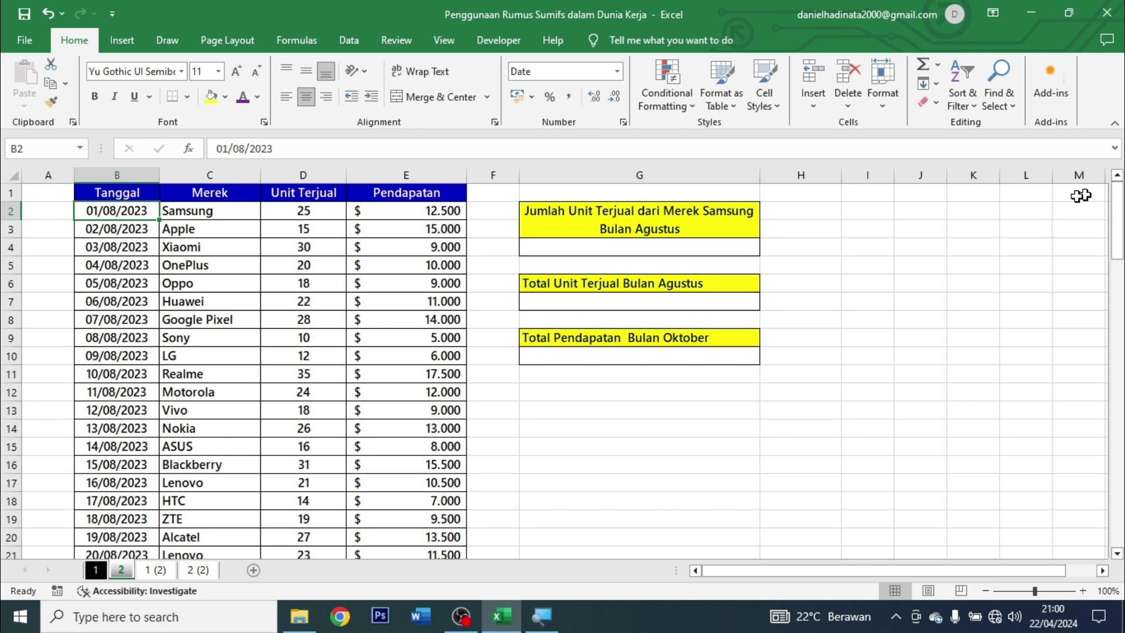
{"action": "left_click", "coordinate": [283, 246]}
{"action": "left_click", "coordinate": [124, 193]}
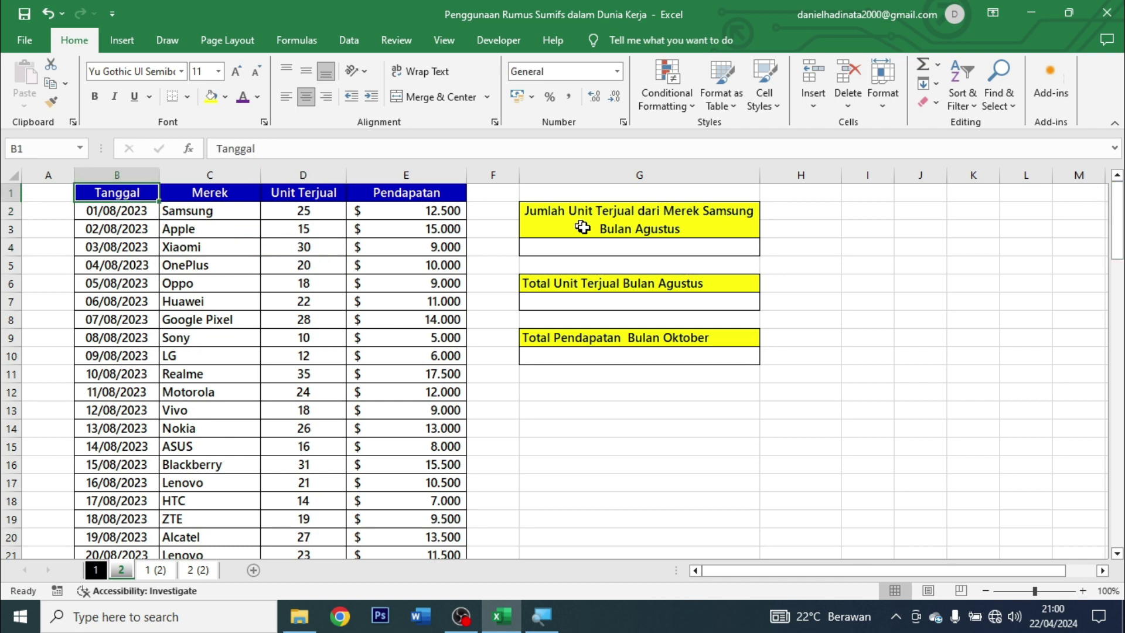
{"action": "left_click", "coordinate": [595, 247]}
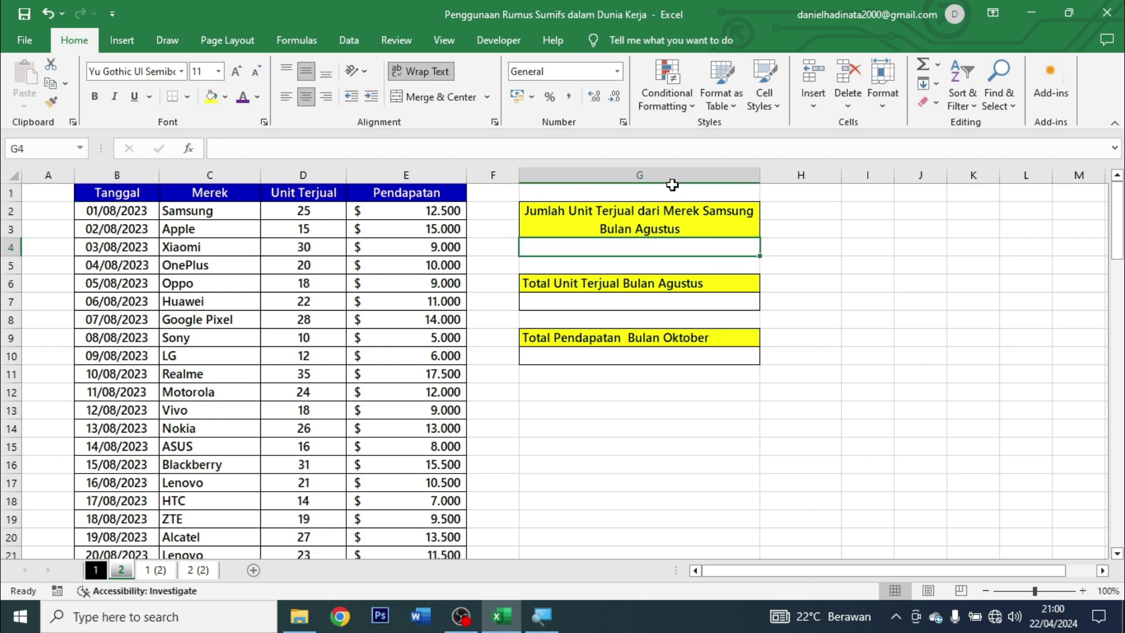
Step: Give the word 'Samsung' in the Samsung August units question a purple font colour
{"action": "left_click", "coordinate": [717, 211]}
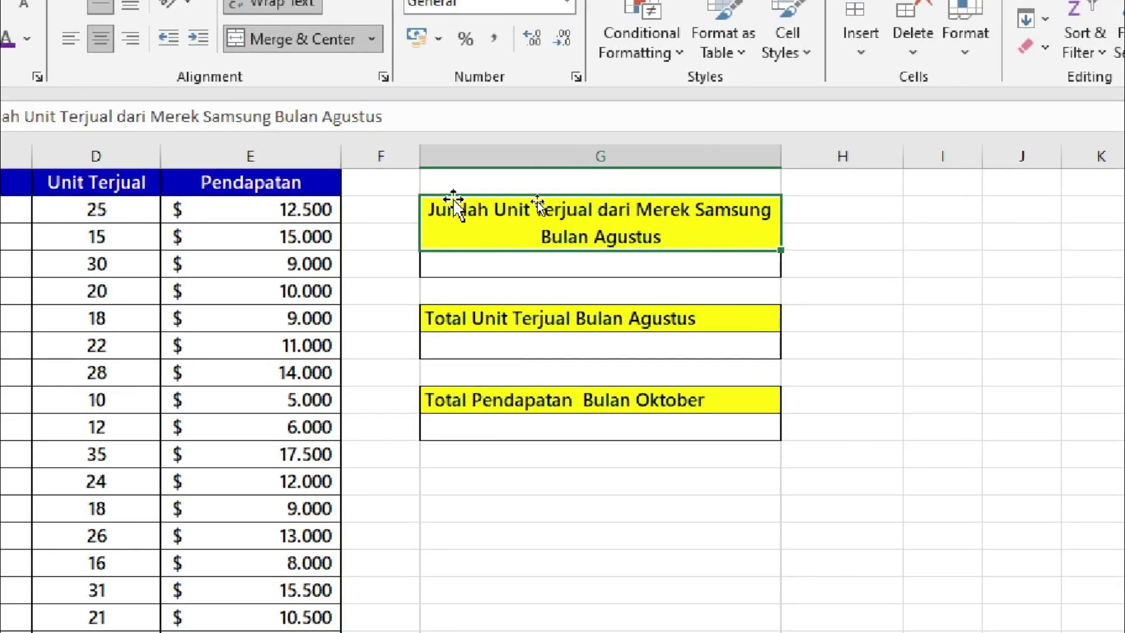
{"action": "left_click_drag", "start_coordinate": [483, 250], "coordinate": [604, 178]}
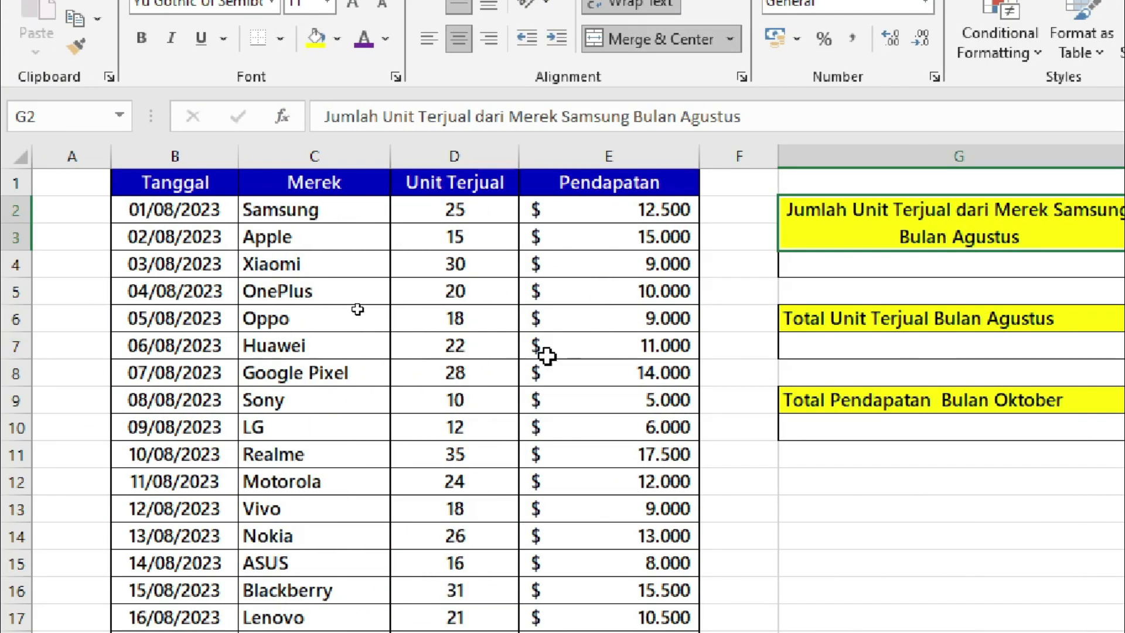
{"action": "double_click", "coordinate": [844, 211]}
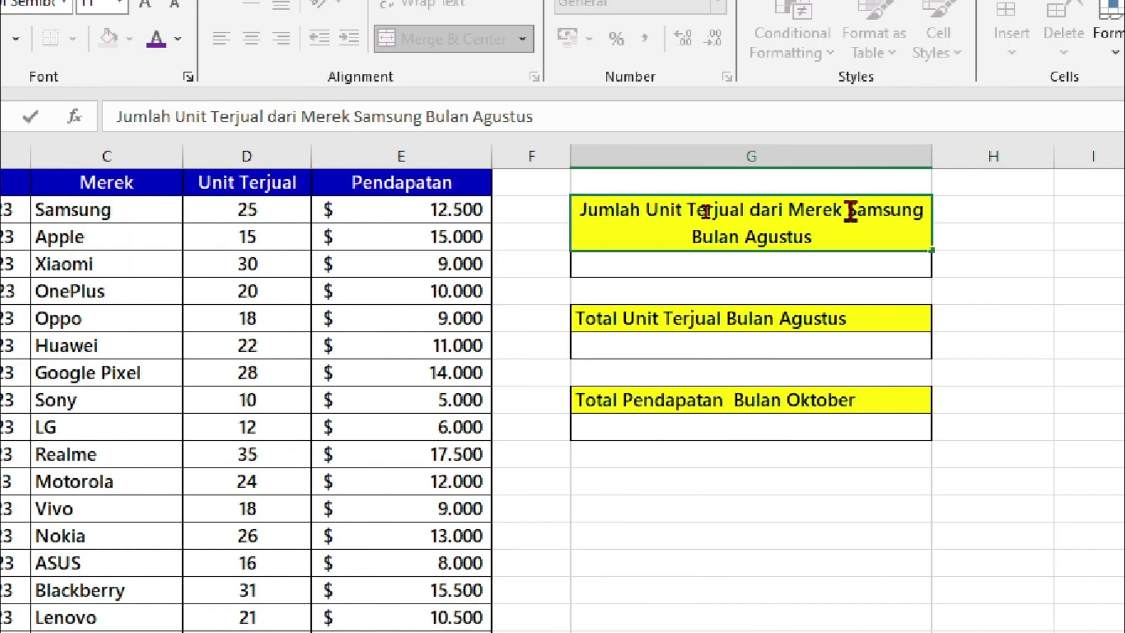
{"action": "left_click_drag", "start_coordinate": [845, 211], "coordinate": [926, 211]}
{"action": "left_click", "coordinate": [998, 171]}
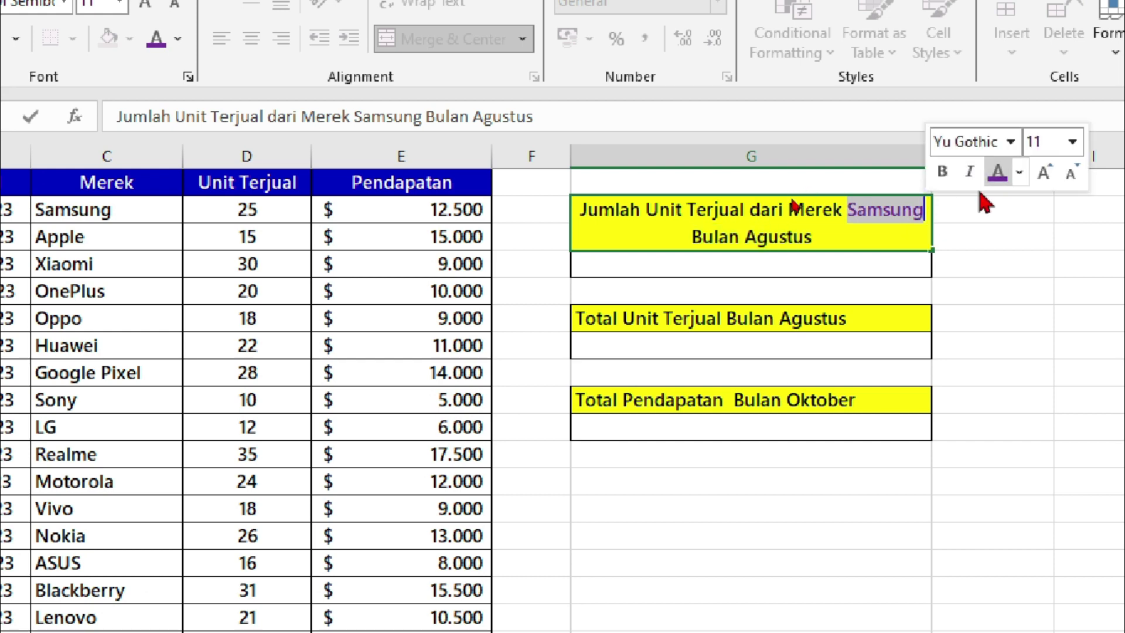
{"action": "left_click", "coordinate": [866, 239]}
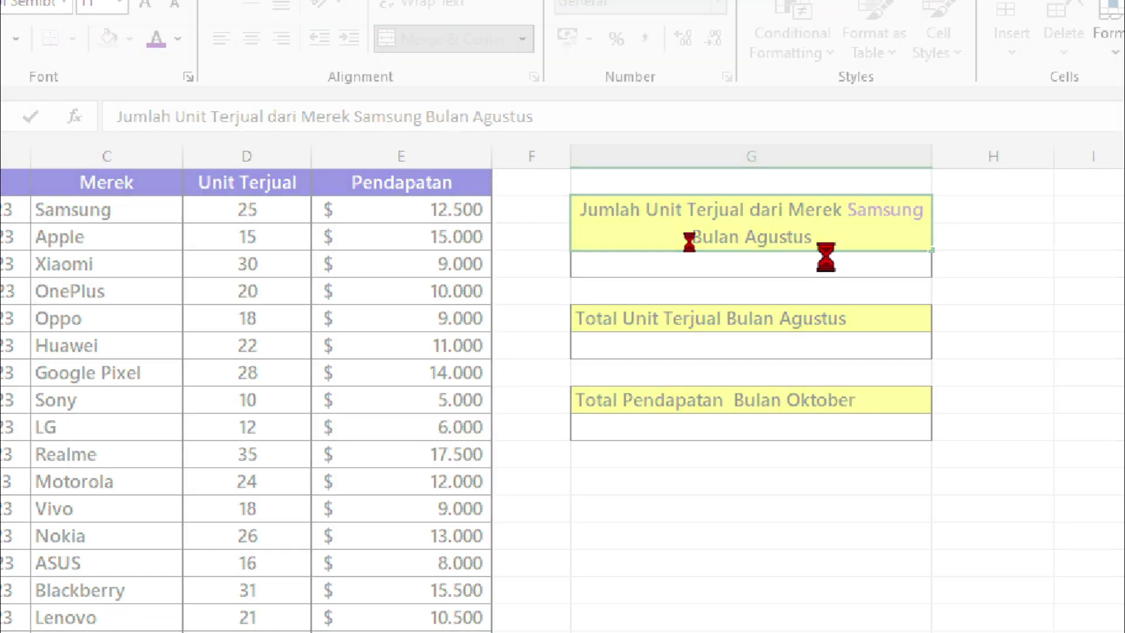
Step: Enter =SUMIFS(D2:D93; in G4, using Unit Terjual D2:D93 as the sum range
{"action": "type", "text": "="}
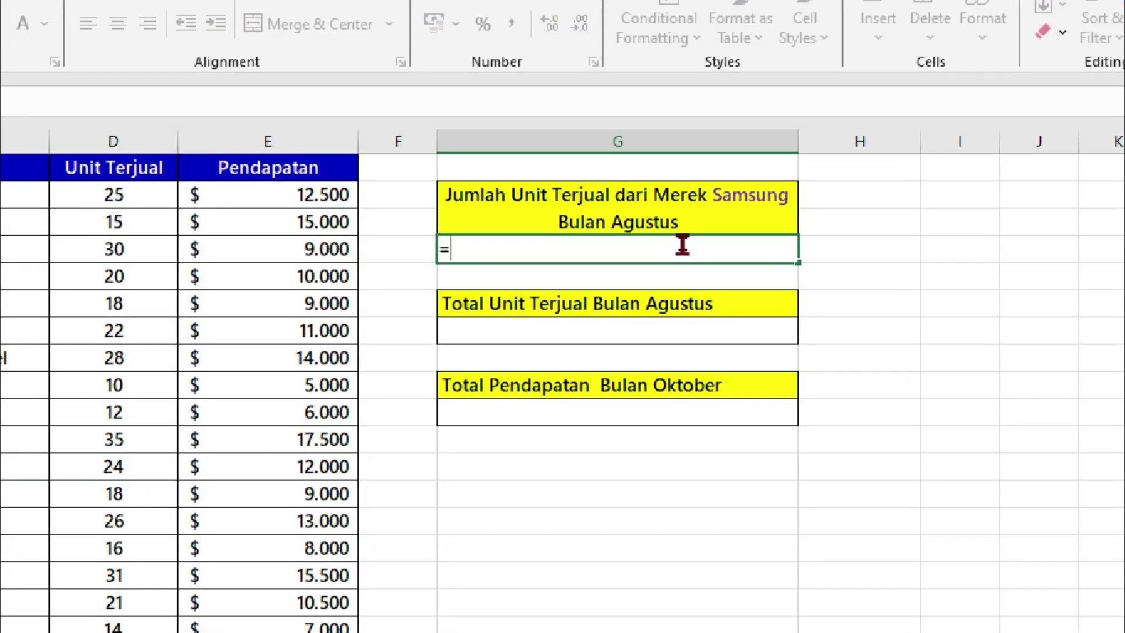
{"action": "type", "text": "sumifs"}
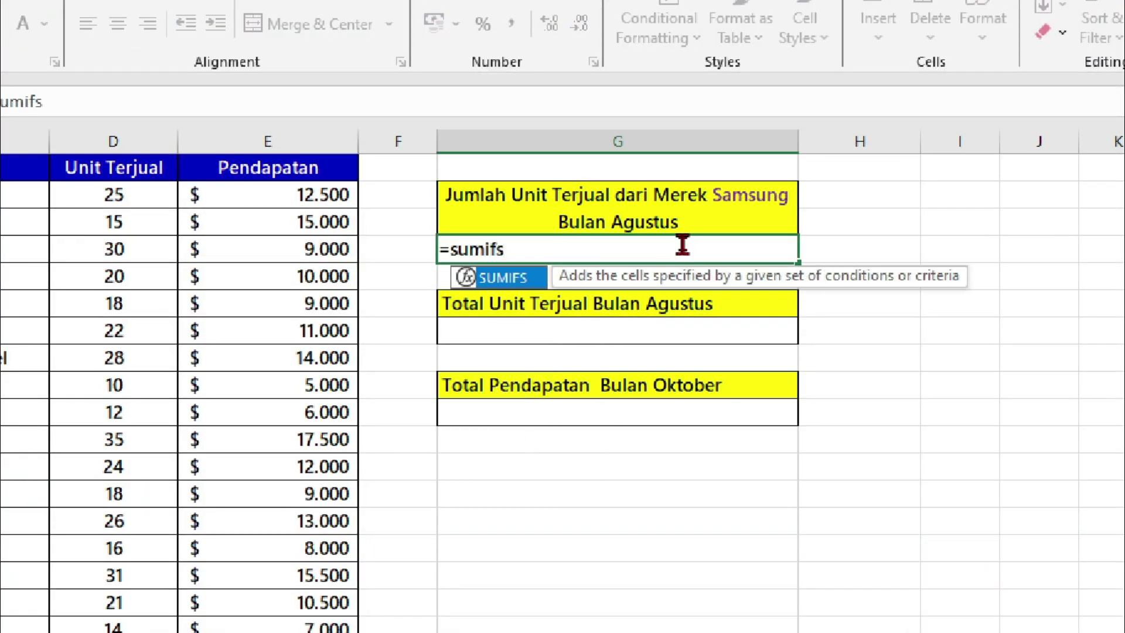
{"action": "key", "text": "Tab"}
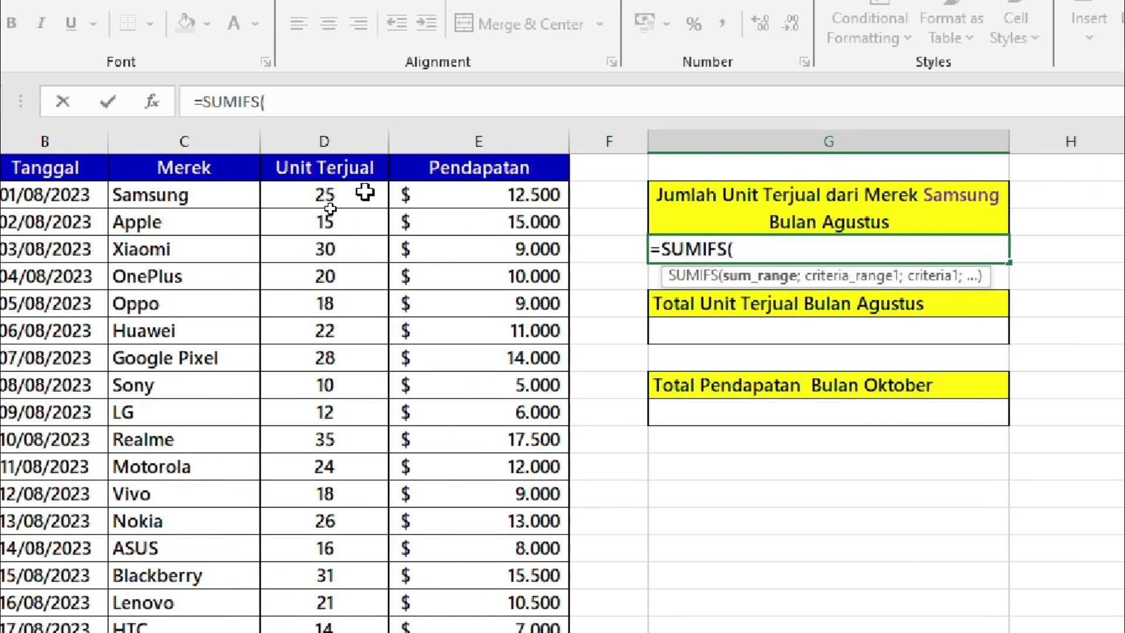
{"action": "left_click", "coordinate": [364, 193]}
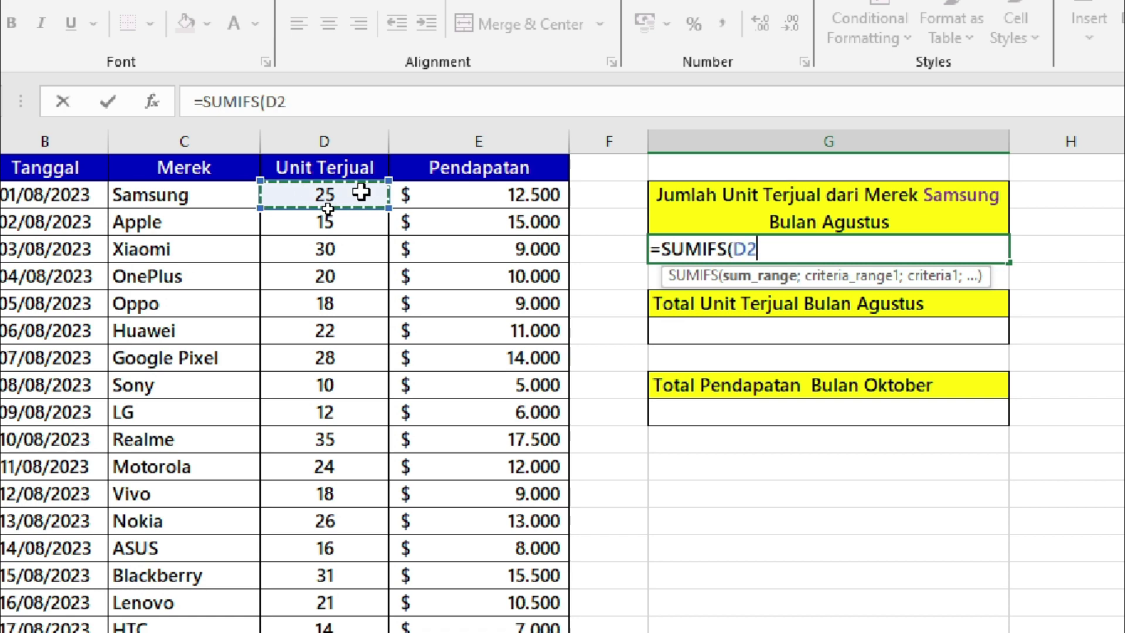
{"action": "key", "text": "ctrl+shift+Down"}
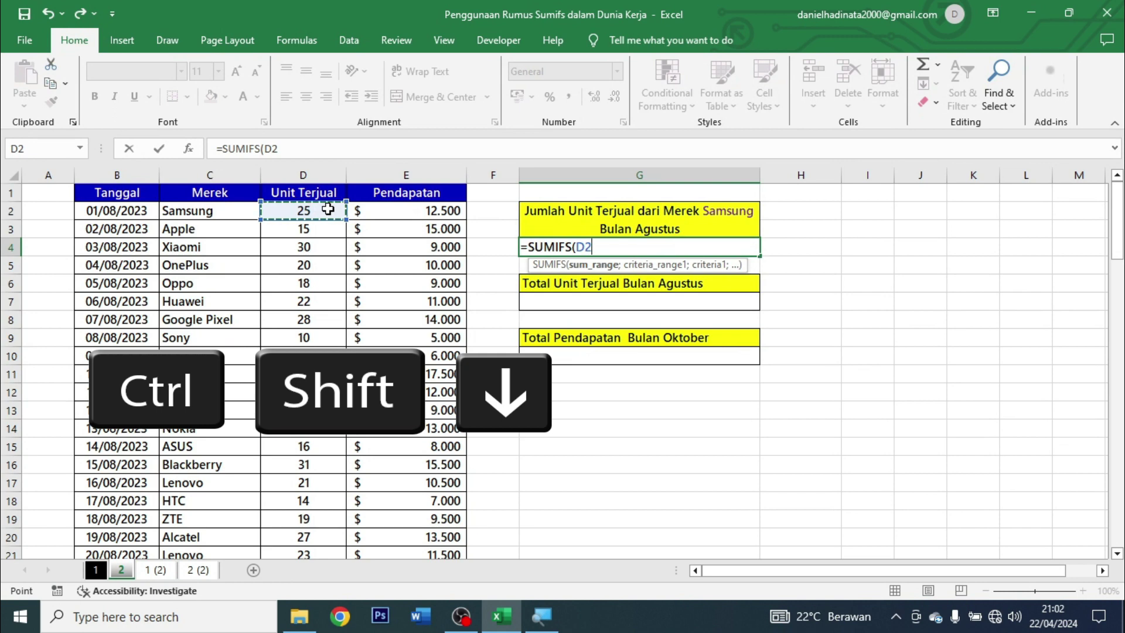
{"action": "key", "text": "ctrl+shift+Down"}
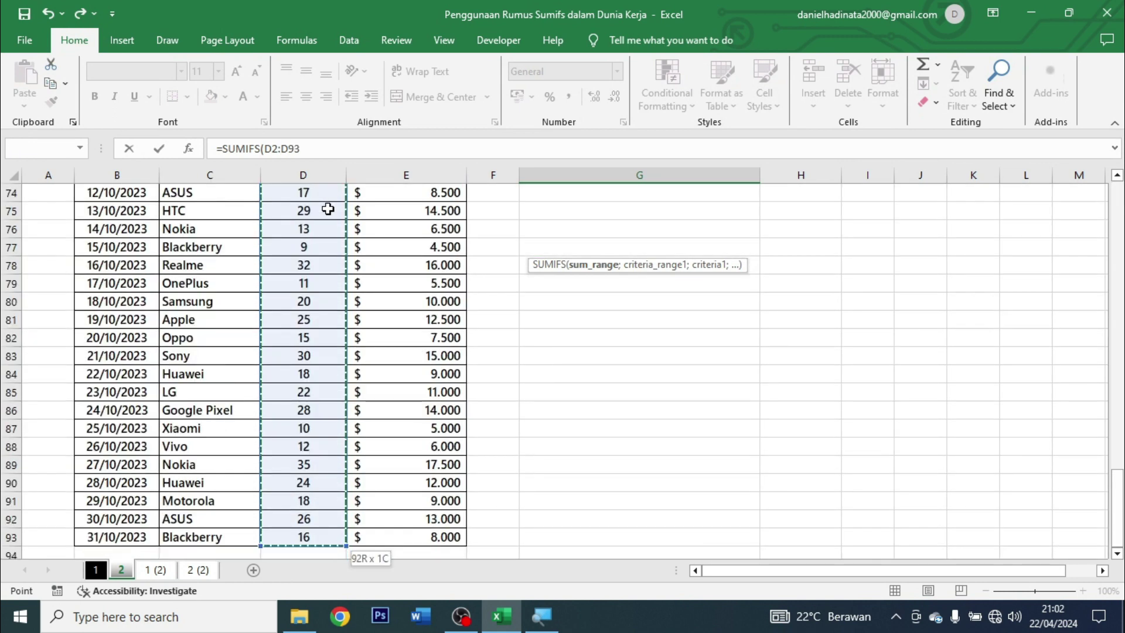
{"action": "left_click_drag", "start_coordinate": [1117, 504], "coordinate": [1117, 217]}
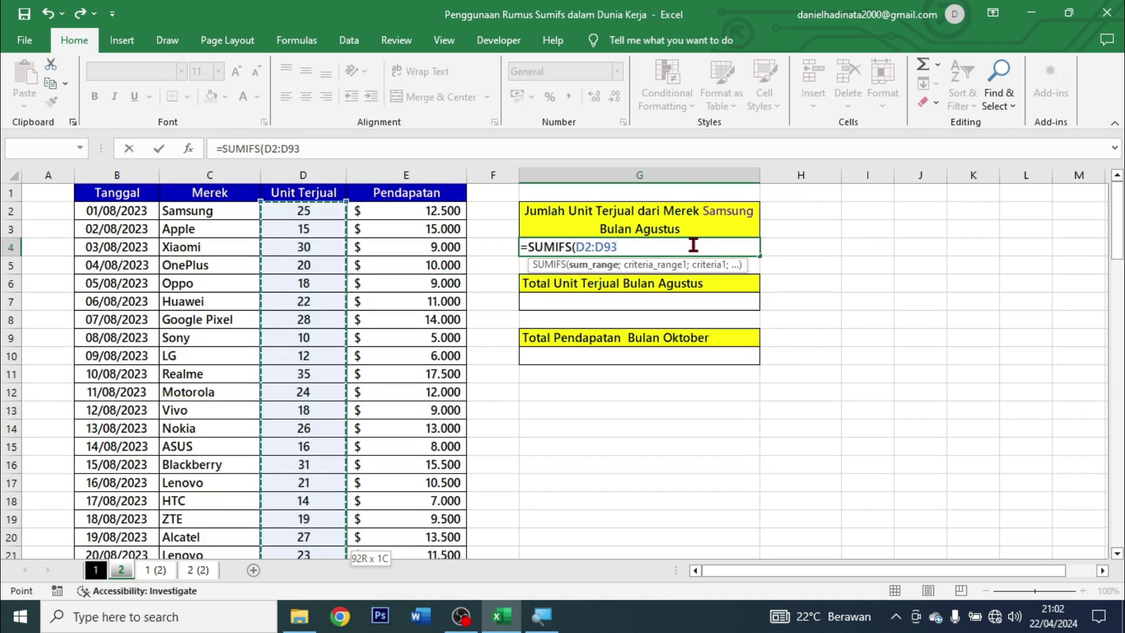
{"action": "type", "text": ";"}
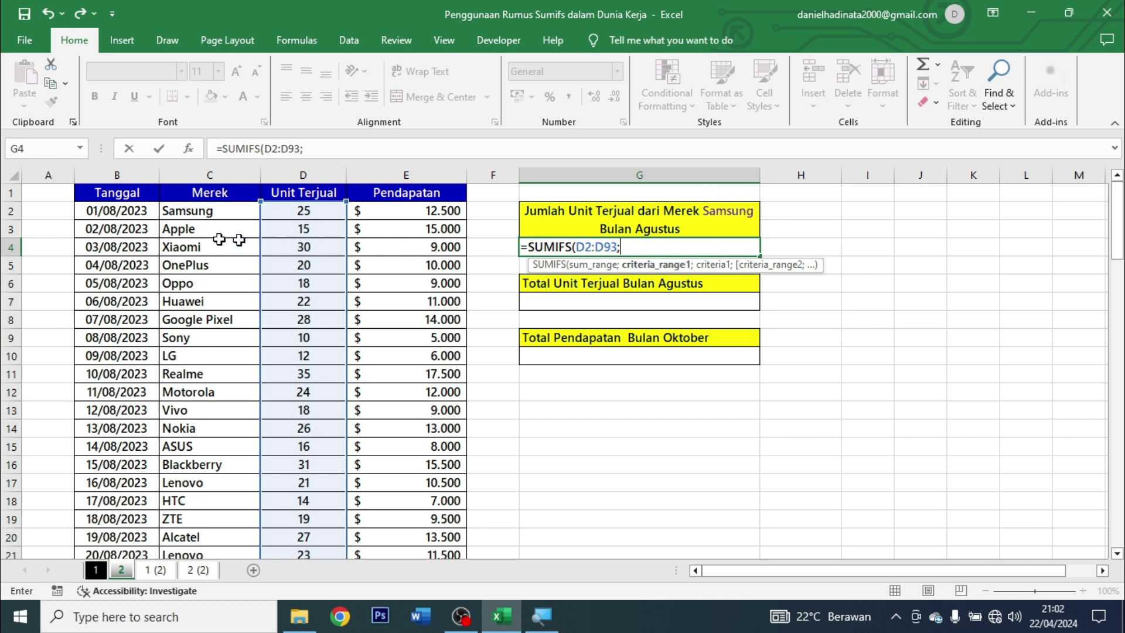
Step: Add brand range C2:C93 with criterion "Samsung" and begin the Tanggal range at B2
{"action": "left_click", "coordinate": [210, 211]}
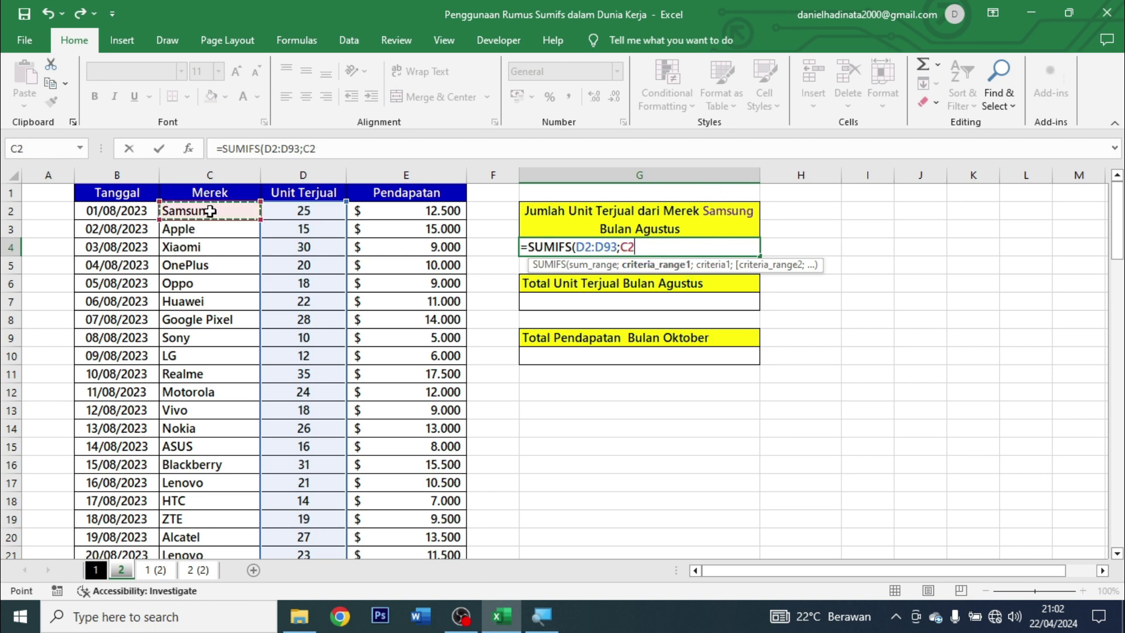
{"action": "key", "text": "ctrl+shift+Down"}
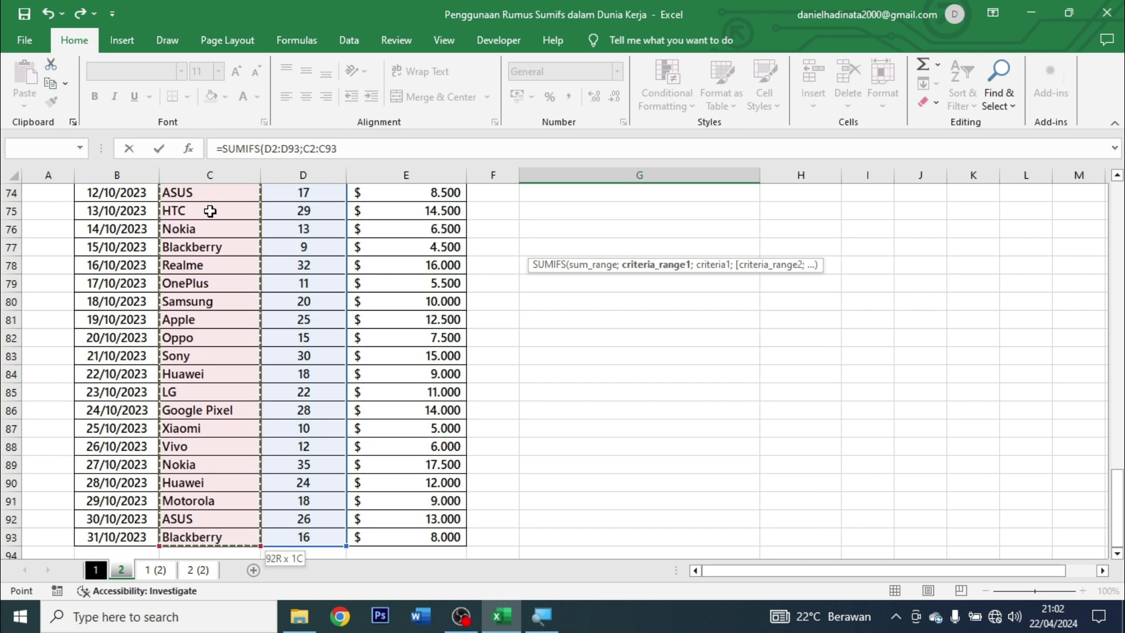
{"action": "type", "text": ";"}
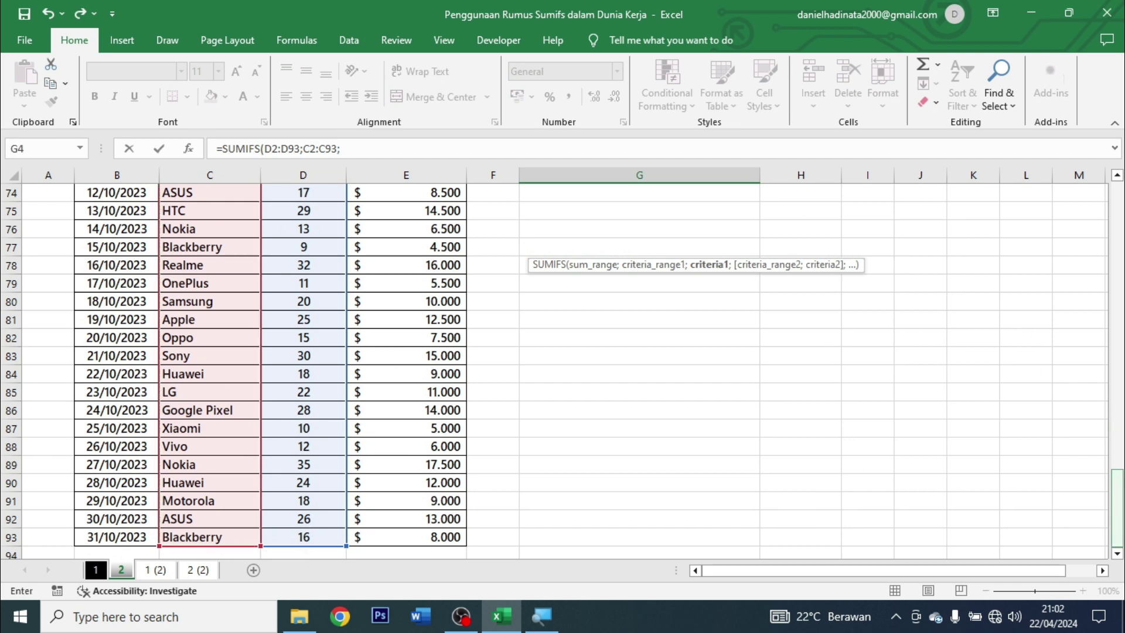
{"action": "mouse_move", "coordinate": [1120, 321]}
{"action": "left_mouse_down"}
{"action": "mouse_move", "coordinate": [1120, 359]}
{"action": "mouse_move", "coordinate": [1119, 228]}
{"action": "left_mouse_up"}
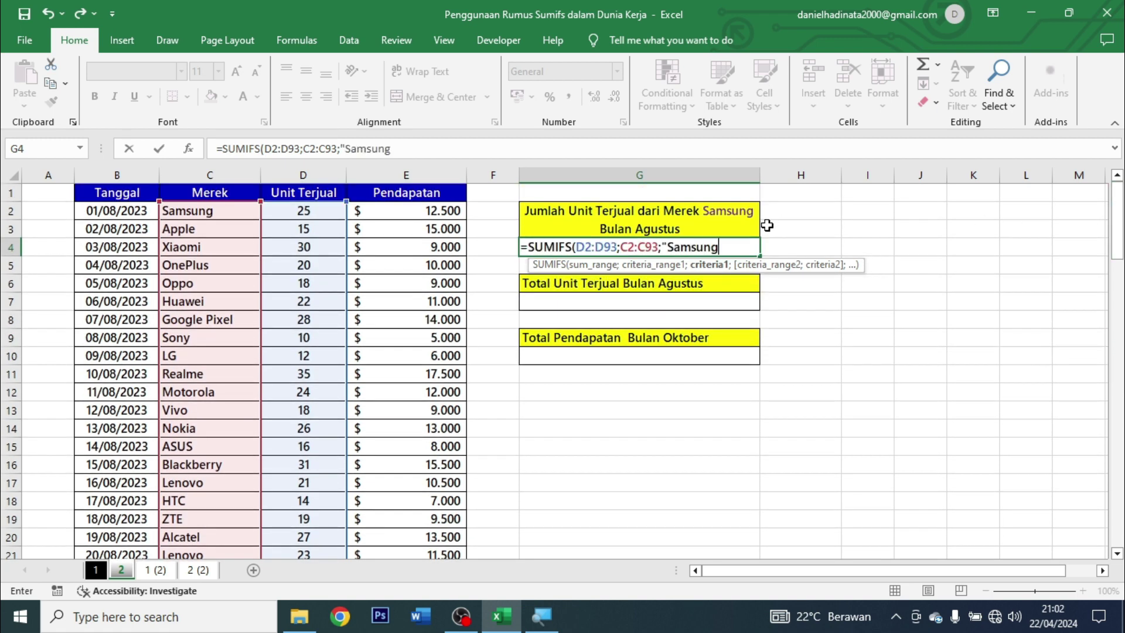
{"action": "type", "text": ";"}
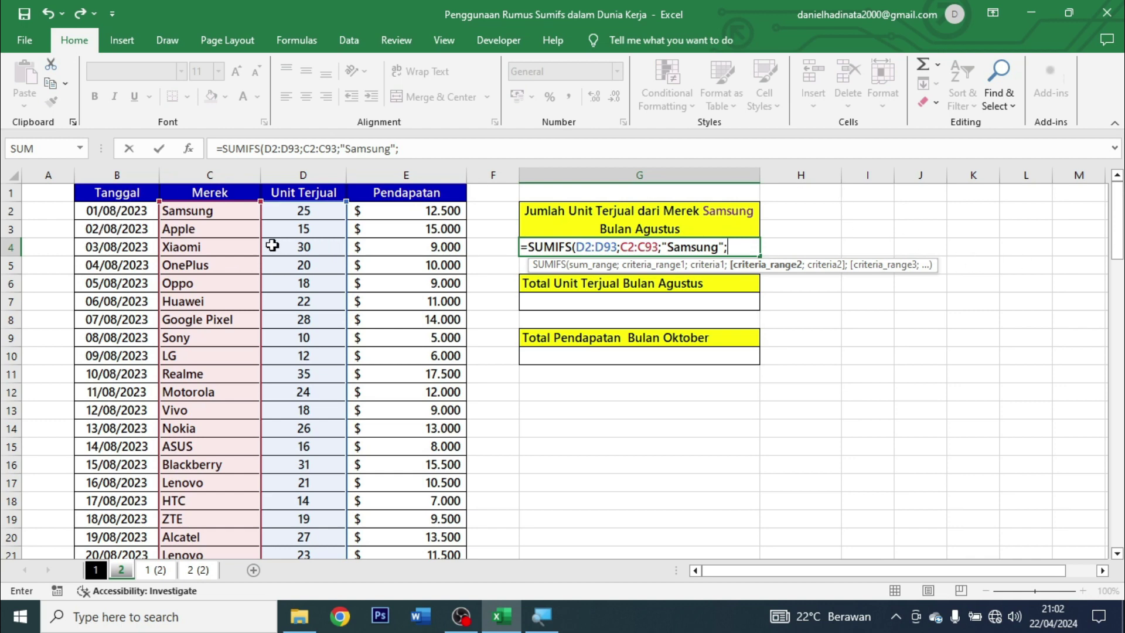
{"action": "left_click_drag", "start_coordinate": [1117, 229], "coordinate": [1118, 510]}
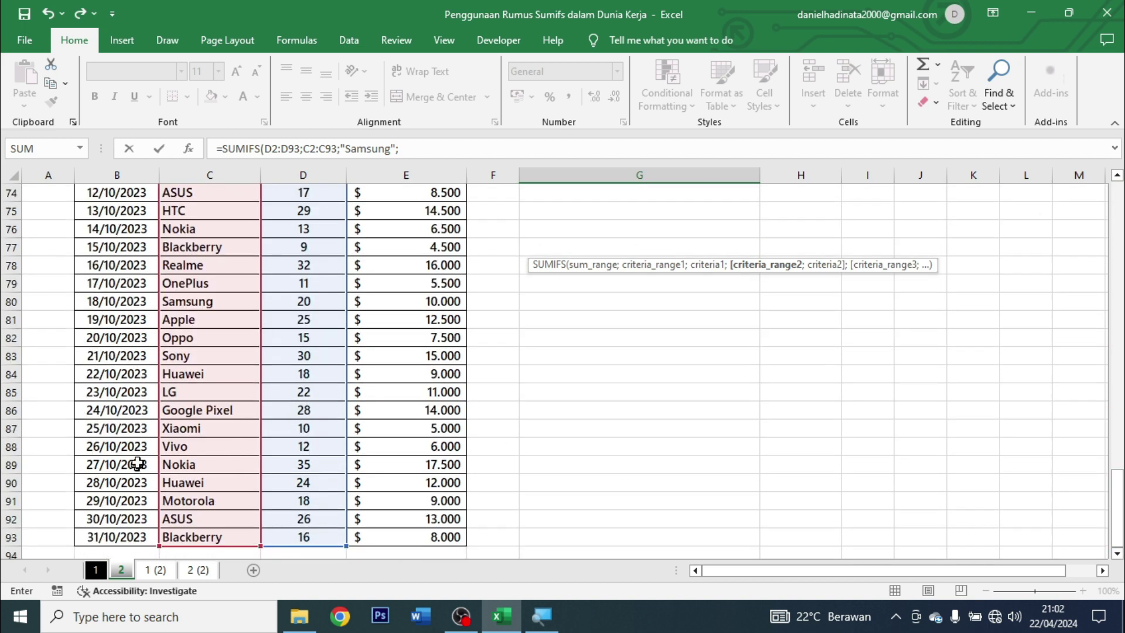
{"action": "left_click_drag", "start_coordinate": [1116, 516], "coordinate": [1116, 223]}
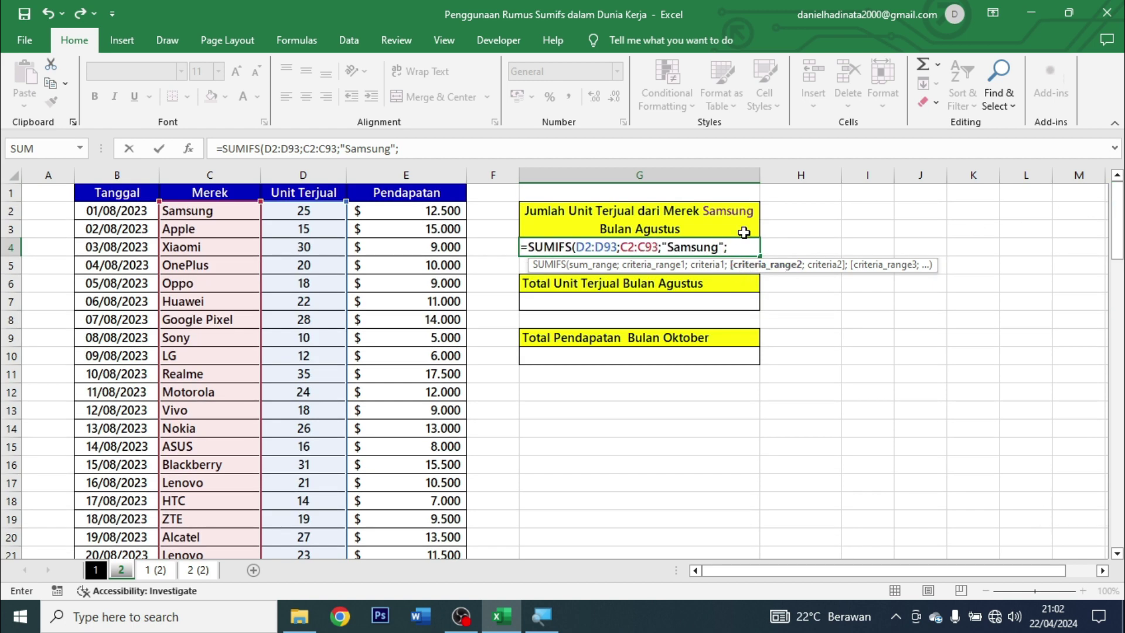
{"action": "left_click", "coordinate": [143, 211]}
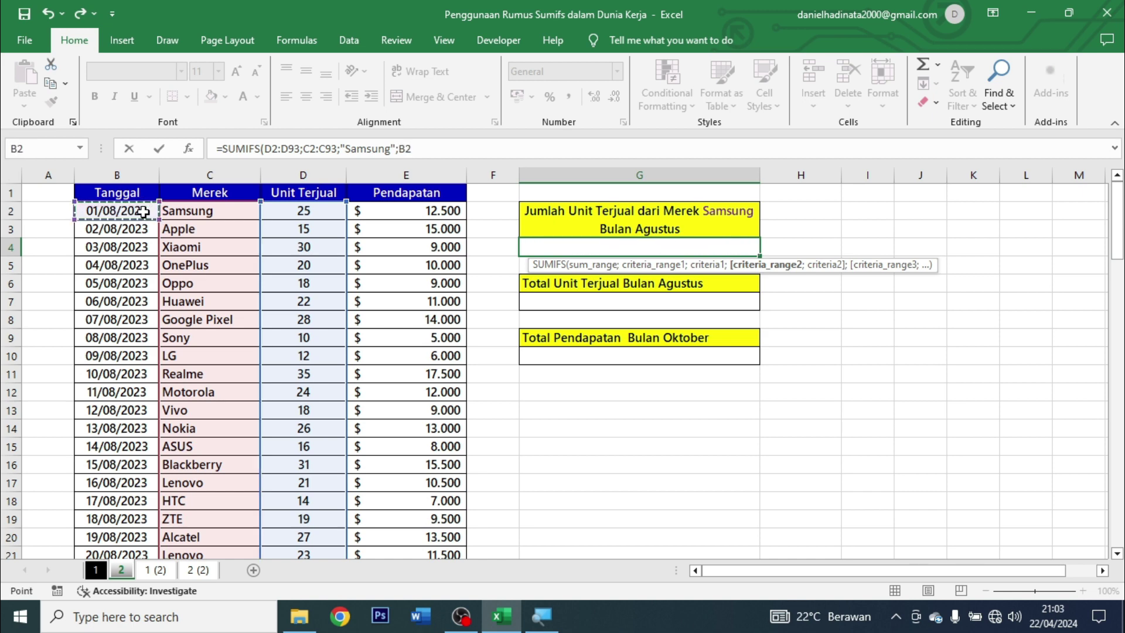
Step: Extend the date range to B2:B93 and add the criterion ">=01/08/2023"
{"action": "key", "text": "ctrl+shift+Down"}
{"action": "type", "text": ":B93;"}
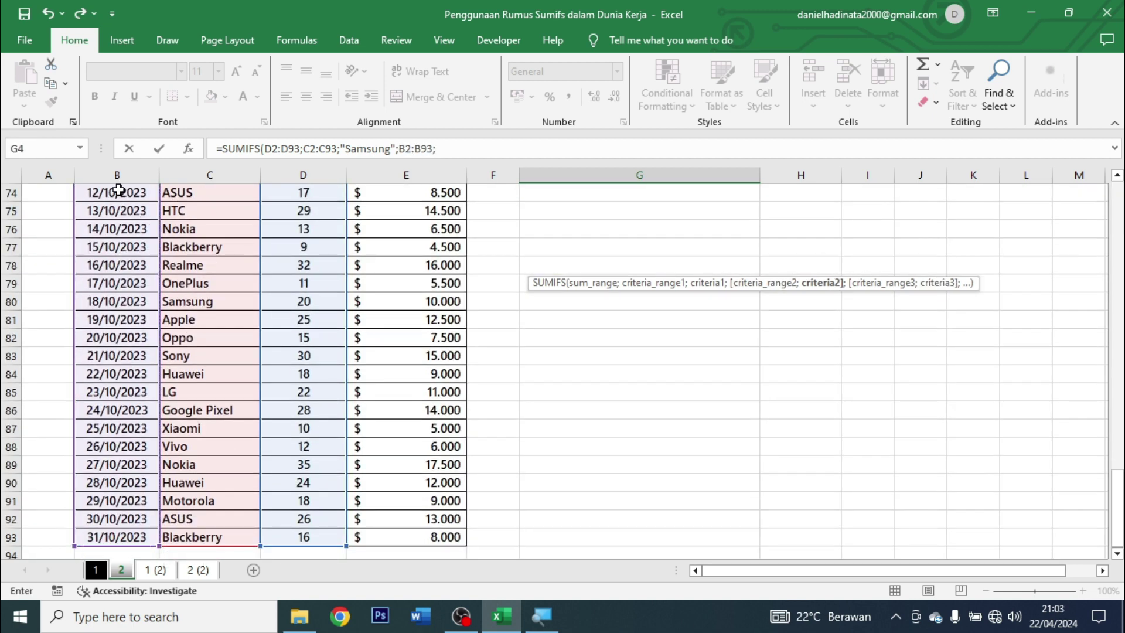
{"action": "left_click_drag", "start_coordinate": [1118, 507], "coordinate": [1117, 220]}
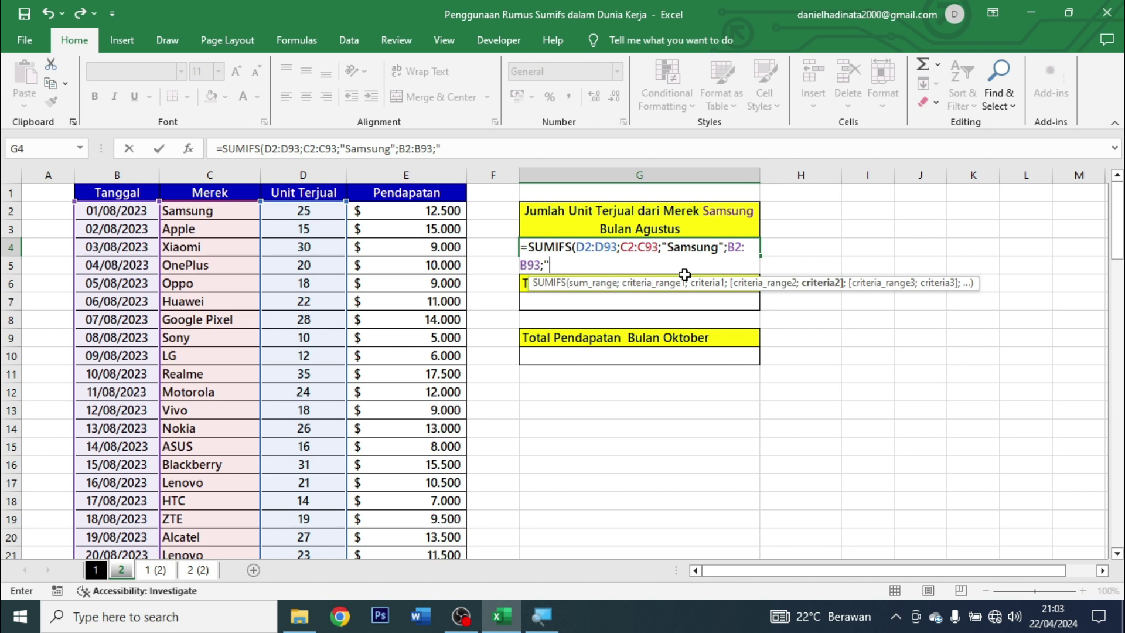
{"action": "type", "text": ">"}
{"action": "type", "text": "="}
{"action": "type", "text": "01/"}
{"action": "type", "text": "08"}
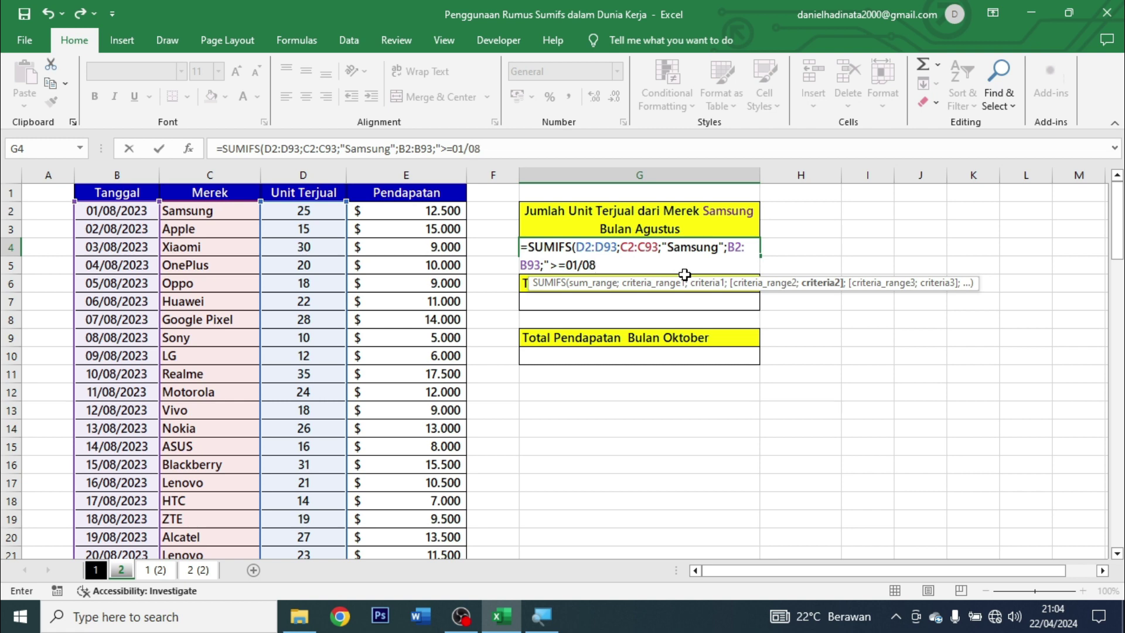
{"action": "type", "text": "/2023"}
{"action": "type", "text": "\";"}
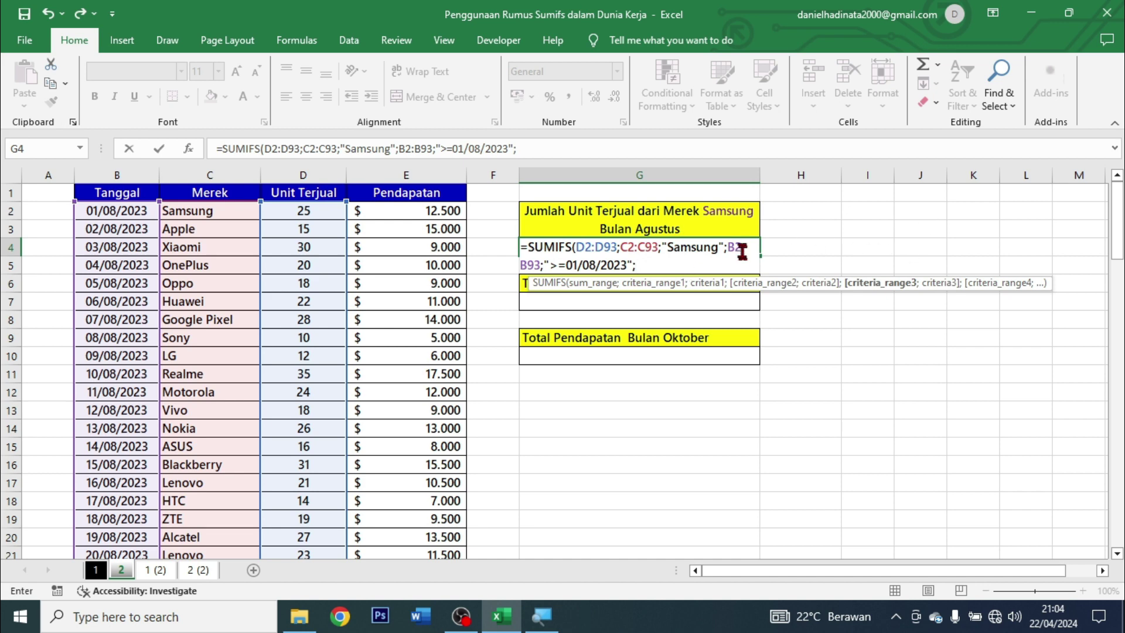
Step: Add the B2:B93 "<31/08/2023" date limit to G4's SUMIFS and commit it, returning 57
{"action": "left_click", "coordinate": [139, 218]}
{"action": "key", "text": "ctrl+shift+Down"}
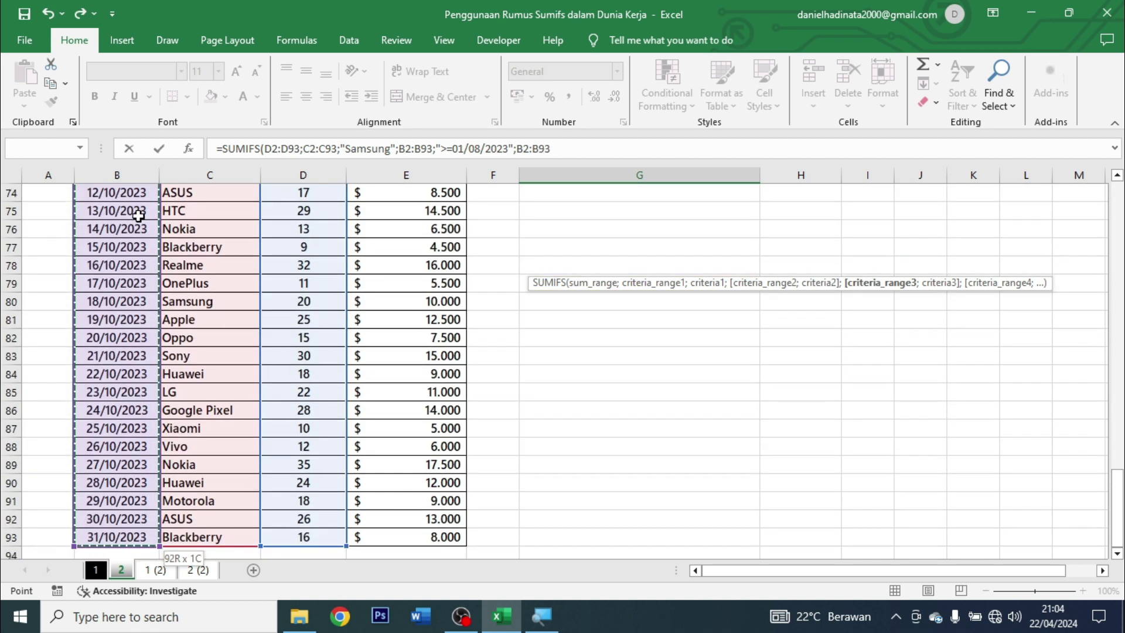
{"action": "type", "text": ";"}
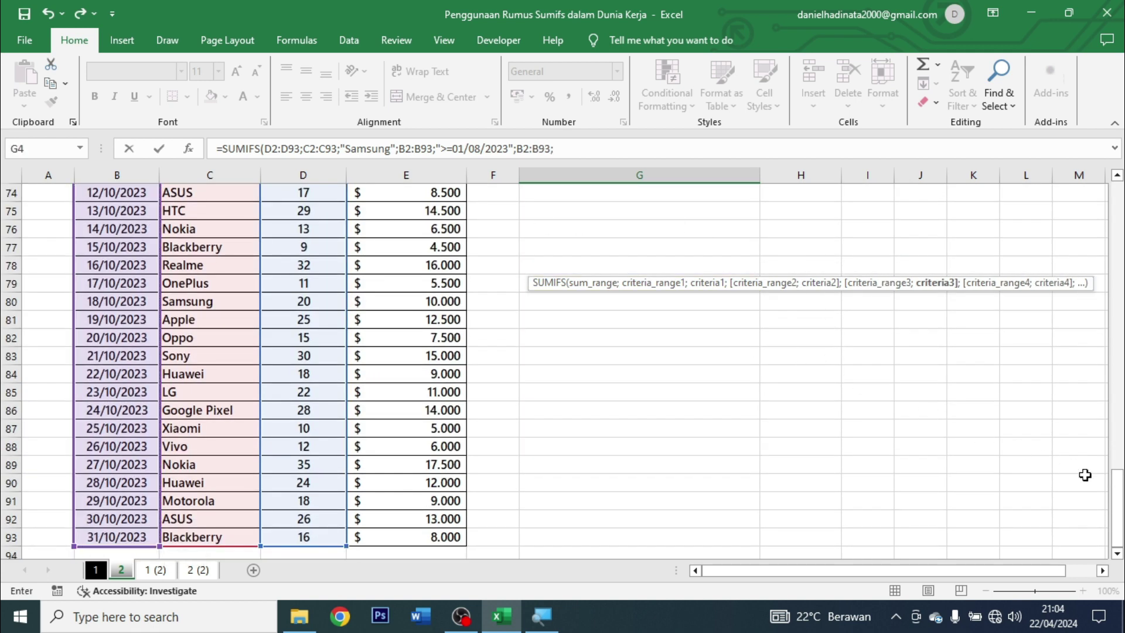
{"action": "left_click_drag", "start_coordinate": [1116, 492], "coordinate": [1115, 159]}
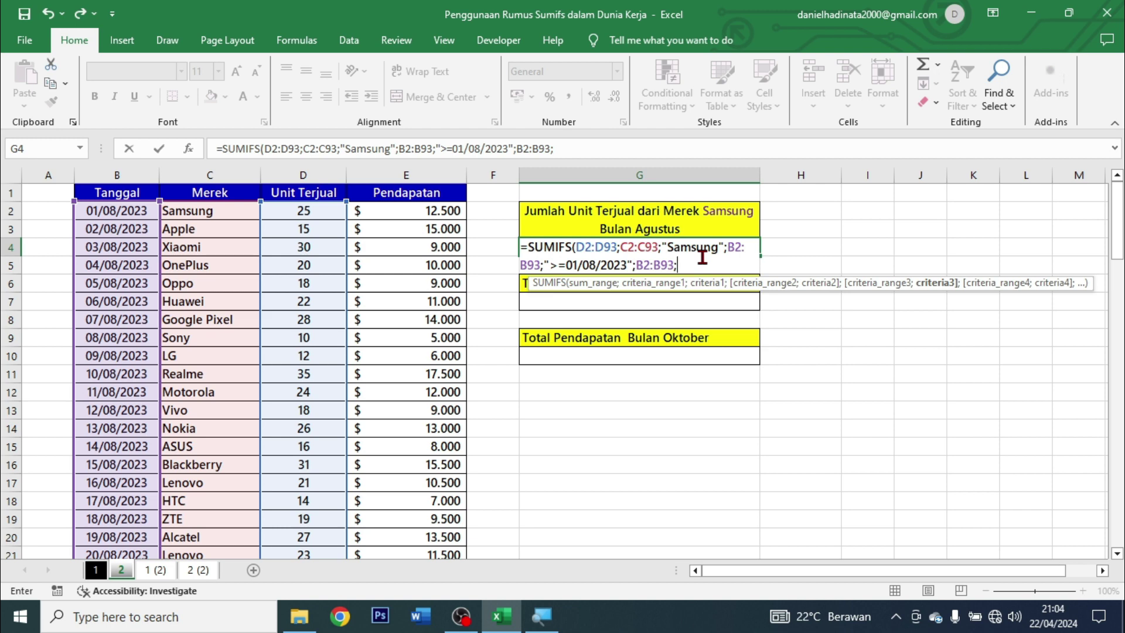
{"action": "type", "text": "\"<"}
{"action": "type", "text": "31"}
{"action": "type", "text": "/08"}
{"action": "type", "text": "/2023"}
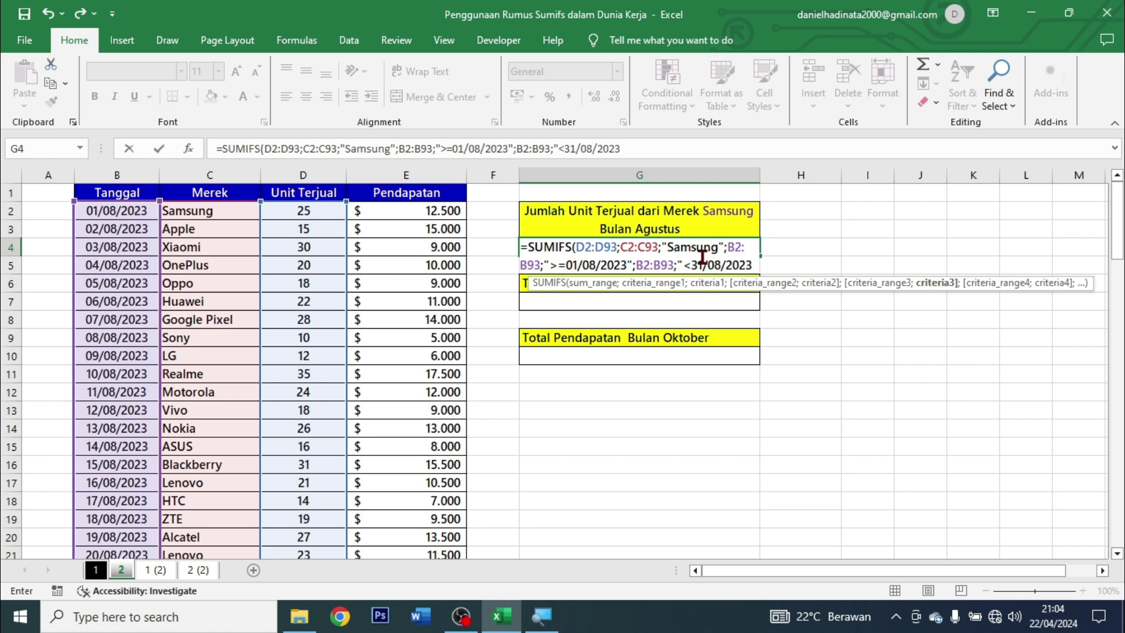
{"action": "type", "text": "\""}
{"action": "type", "text": ")"}
{"action": "key", "text": "ctrl+Return"}
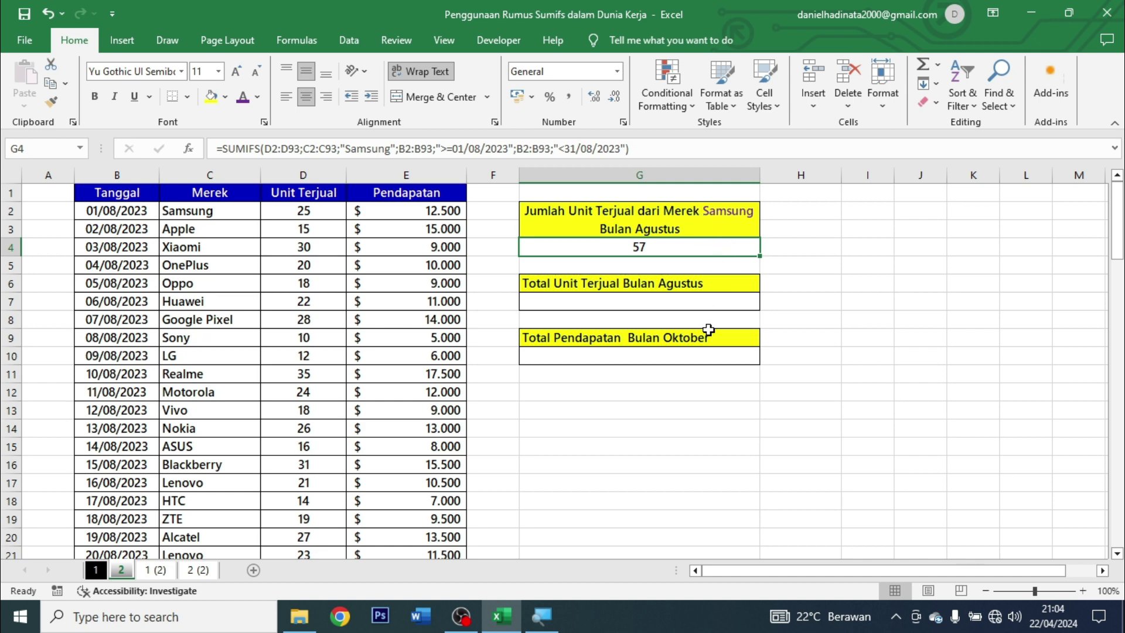
{"action": "left_click_drag", "start_coordinate": [190, 215], "coordinate": [276, 217]}
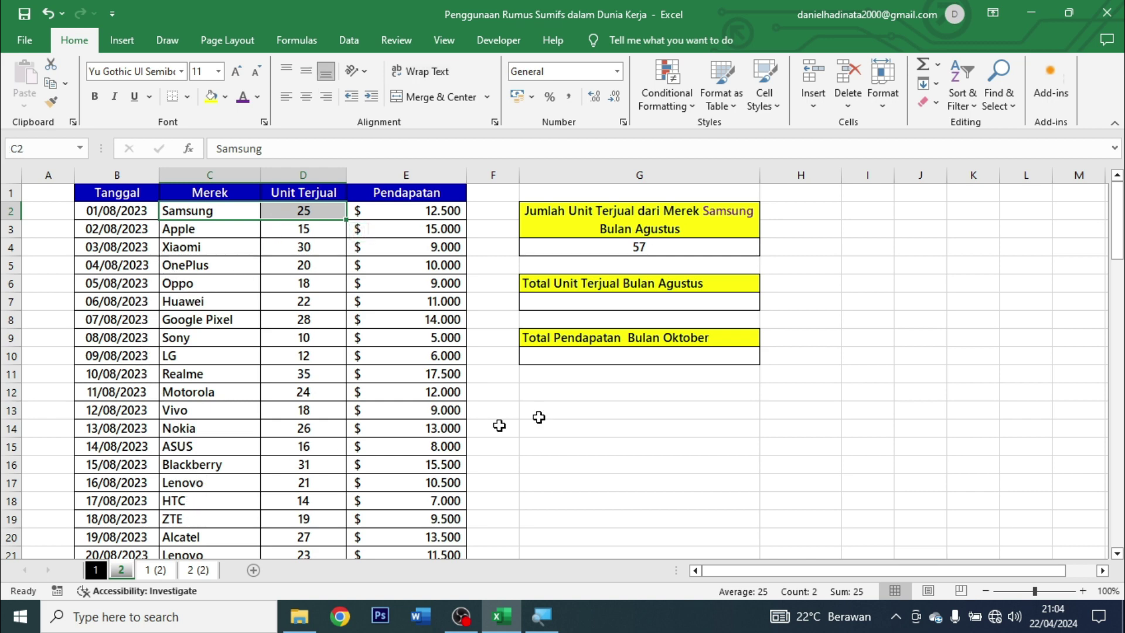
{"action": "left_click_drag", "start_coordinate": [1121, 237], "coordinate": [1120, 279]}
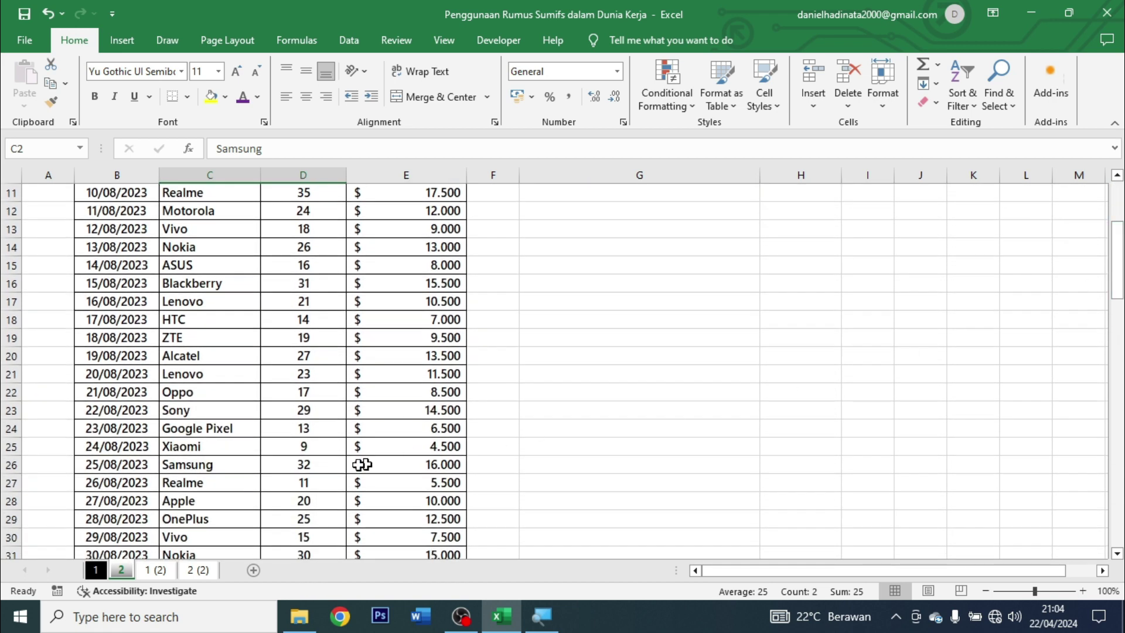
{"action": "left_click_drag", "start_coordinate": [235, 469], "coordinate": [281, 467]}
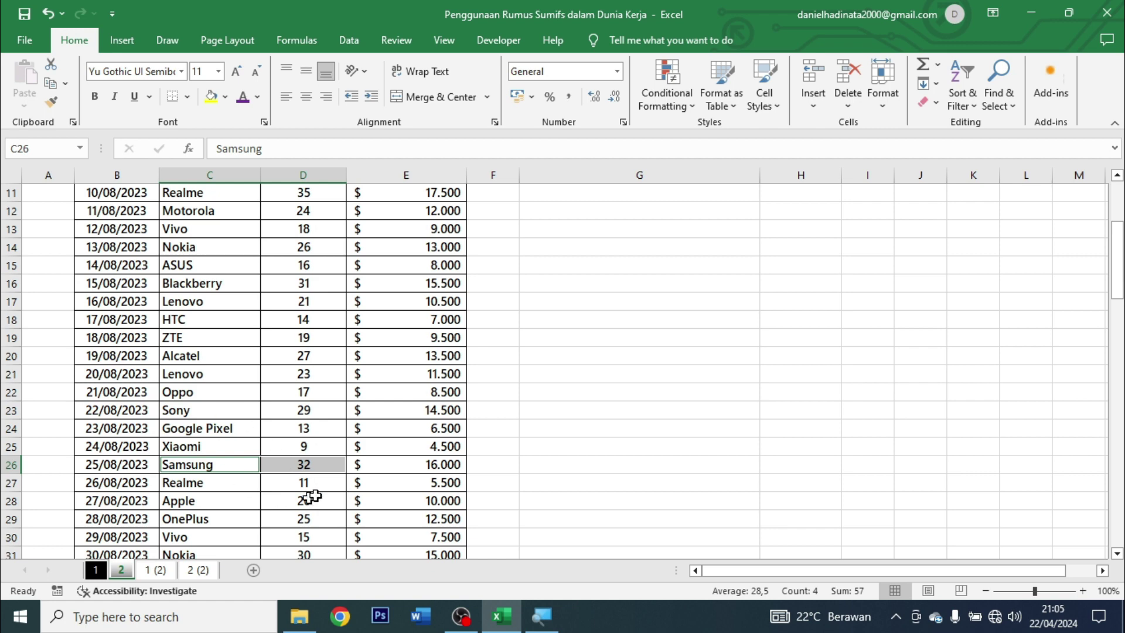
{"action": "left_click_drag", "start_coordinate": [1118, 260], "coordinate": [1117, 220]}
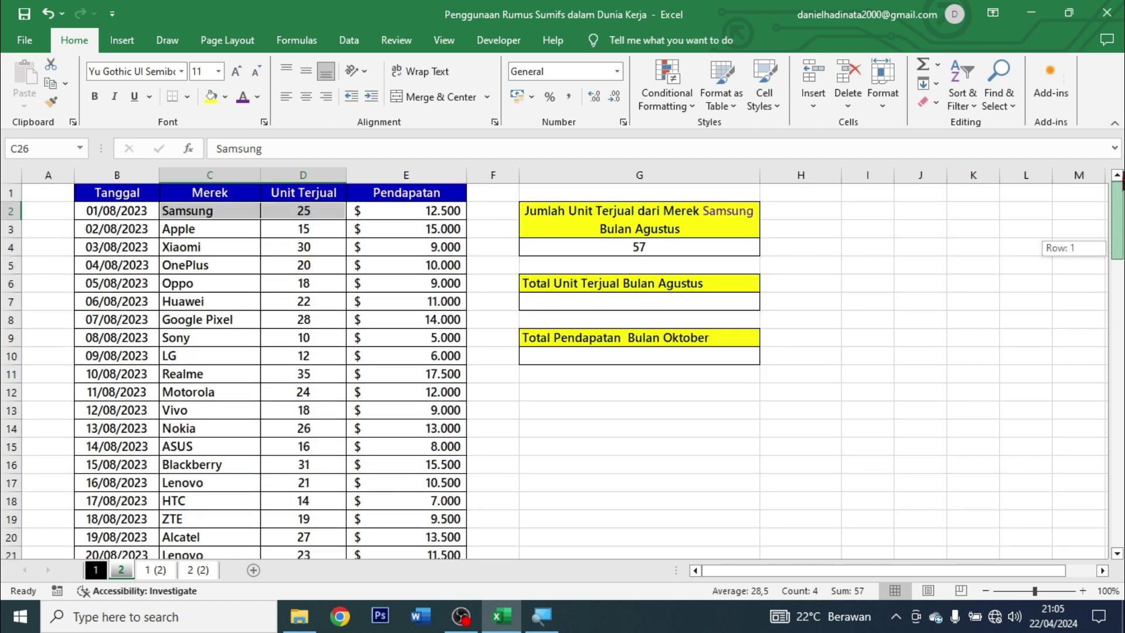
{"action": "left_click", "coordinate": [670, 246]}
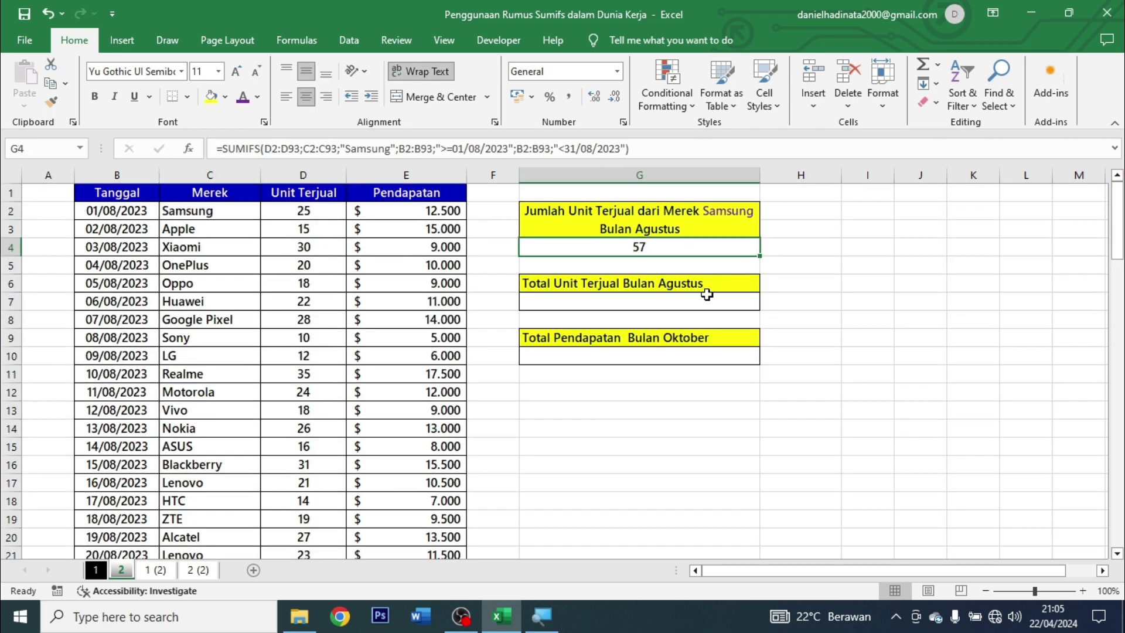
{"action": "left_click", "coordinate": [705, 302]}
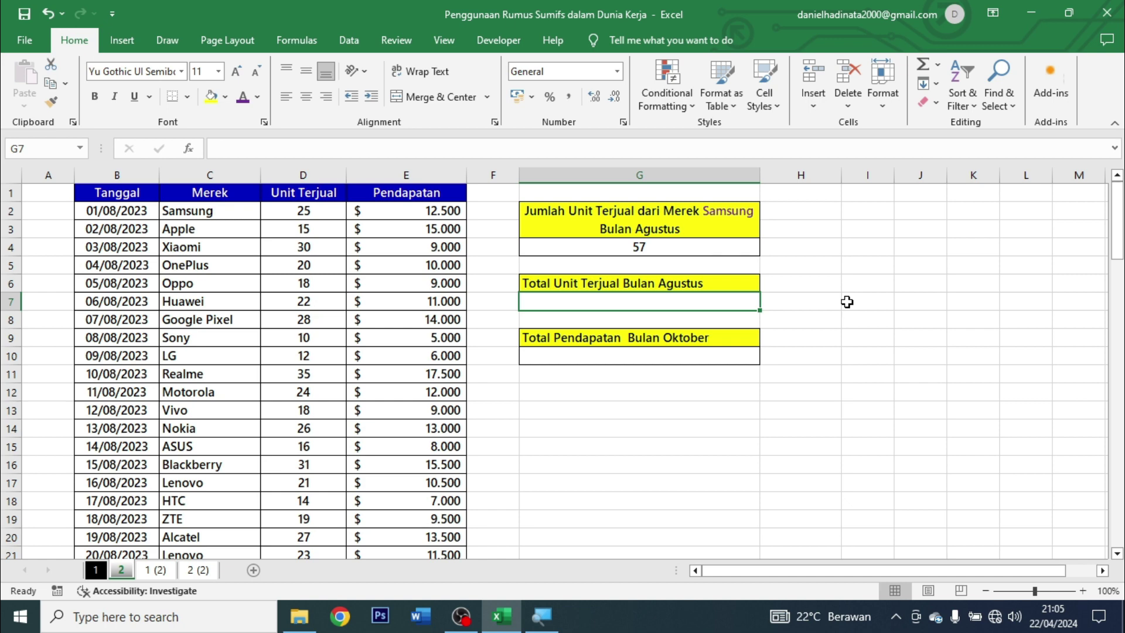
{"action": "left_click", "coordinate": [666, 283]}
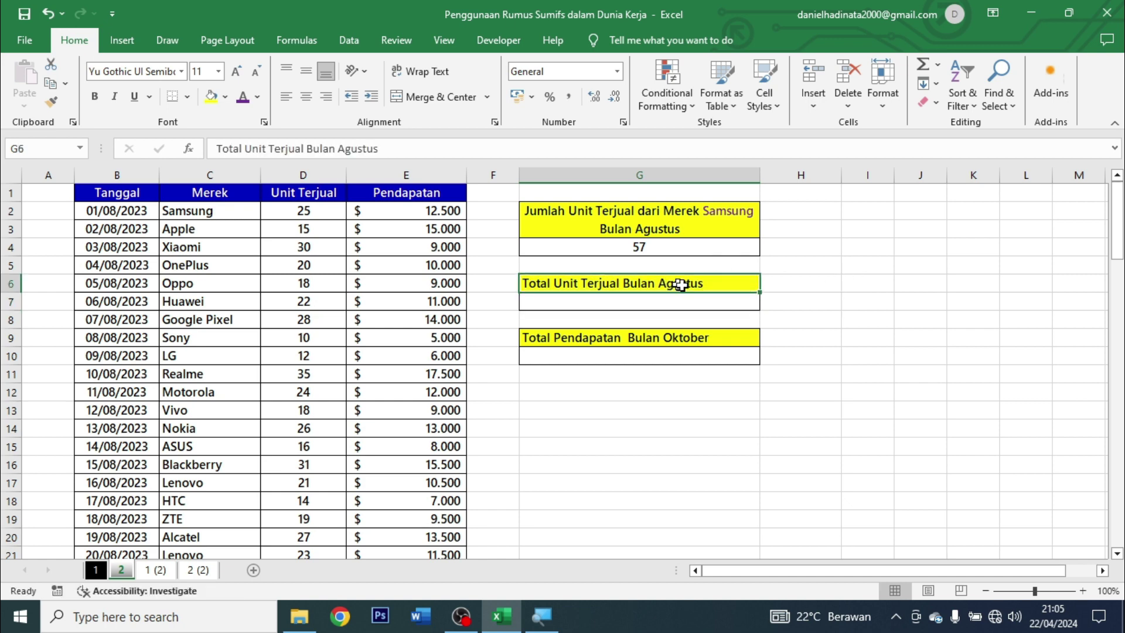
{"action": "left_click", "coordinate": [721, 244]}
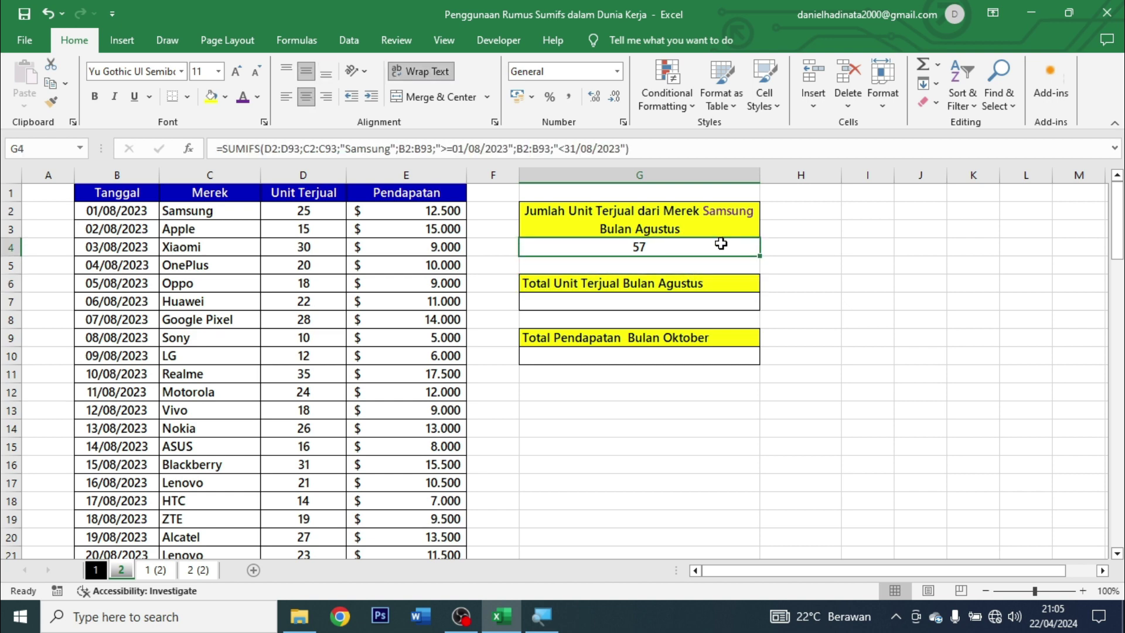
{"action": "left_click", "coordinate": [729, 301]}
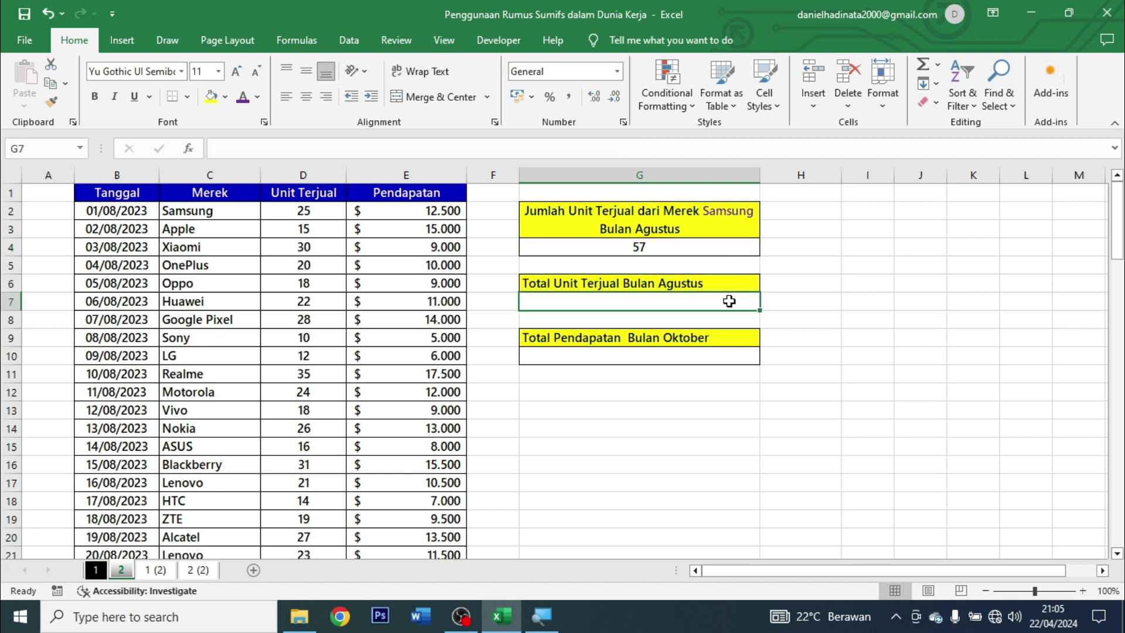
Step: Begin a SUMIFS in G7 with D2:D93 as the sum range
{"action": "type", "text": "=sumif"}
{"action": "key", "text": "Down"}
{"action": "key", "text": "Tab"}
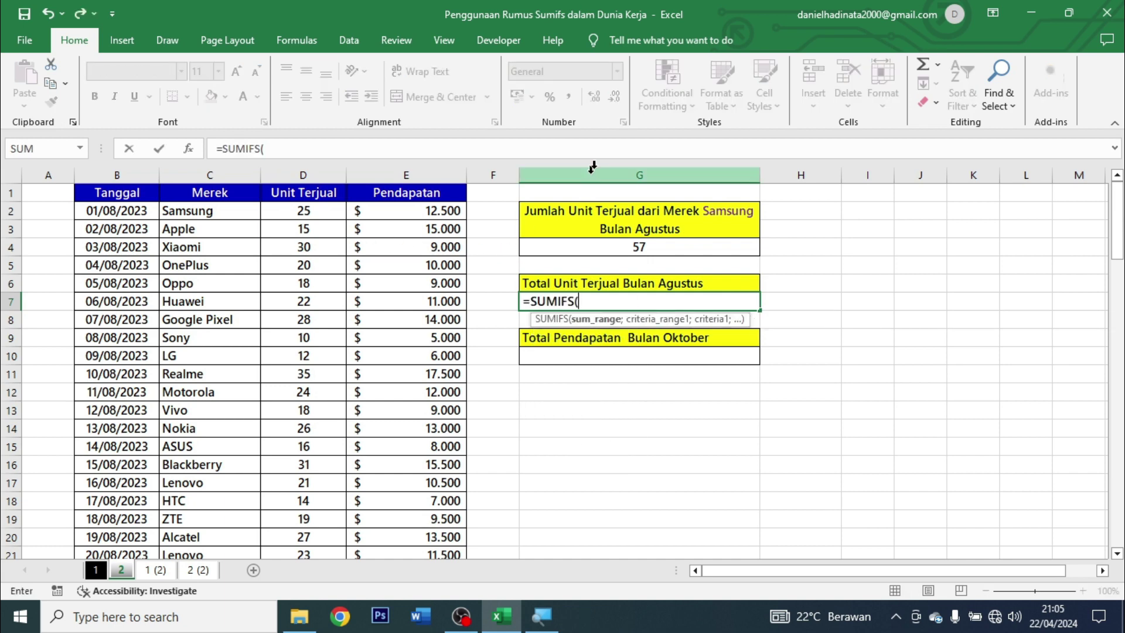
{"action": "left_click", "coordinate": [345, 214]}
{"action": "key", "text": "ctrl+shift+Down"}
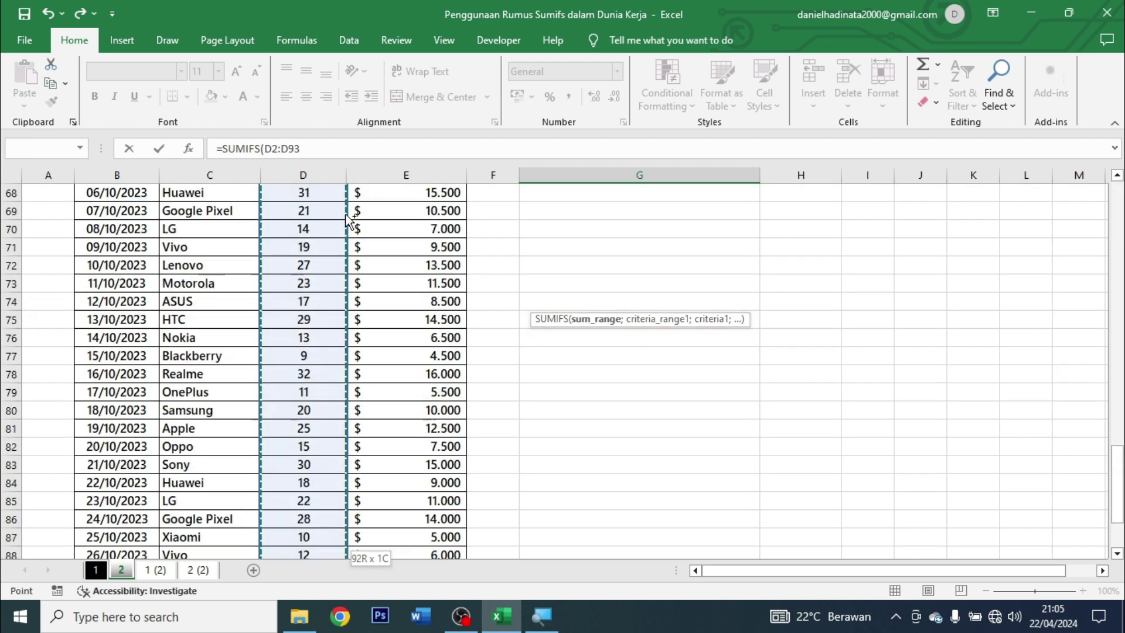
{"action": "type", "text": ";"}
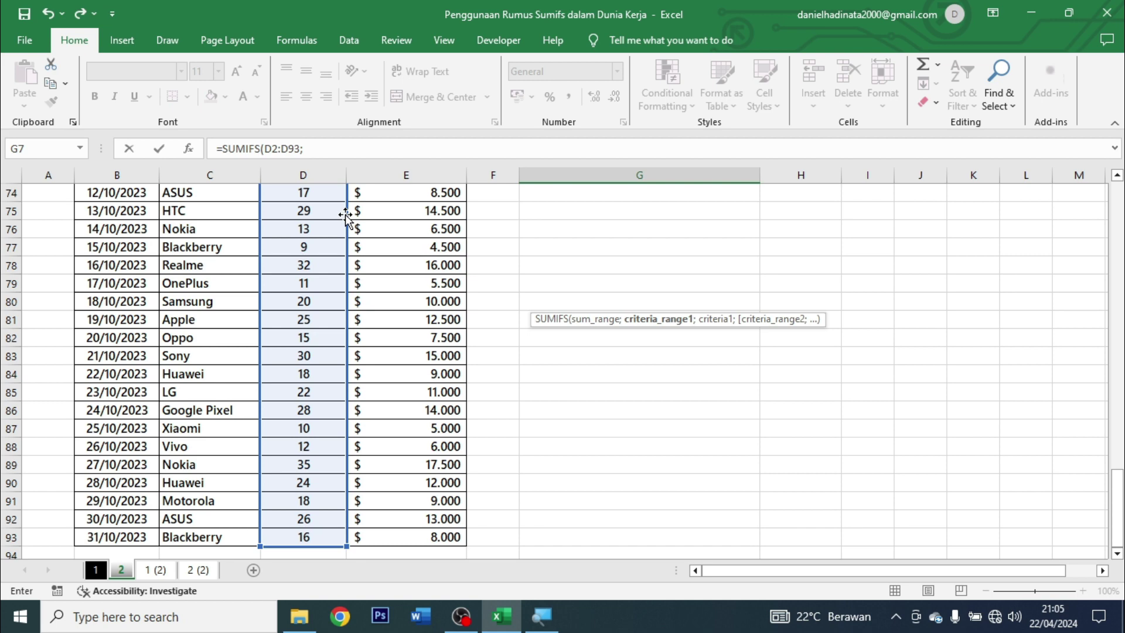
{"action": "key", "text": "Up"}
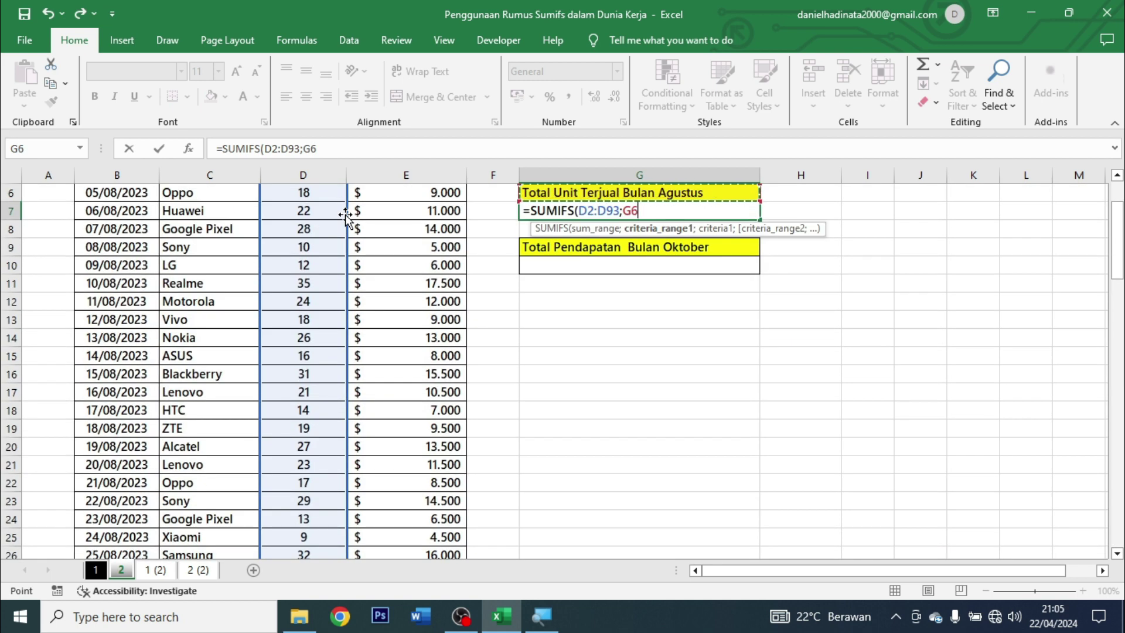
{"action": "key", "text": "BackSpace"}
{"action": "key", "text": "BackSpace"}
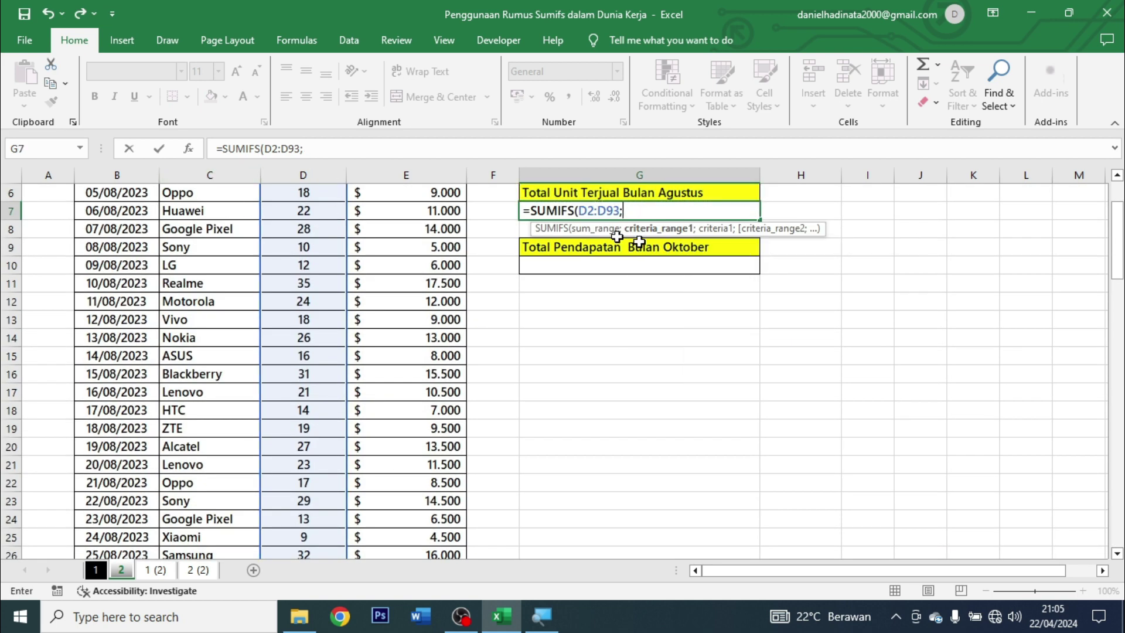
Step: Add the B2:B93 criteria range with the ">=01/08/2023" condition
{"action": "left_click_drag", "start_coordinate": [1120, 228], "coordinate": [1119, 210]}
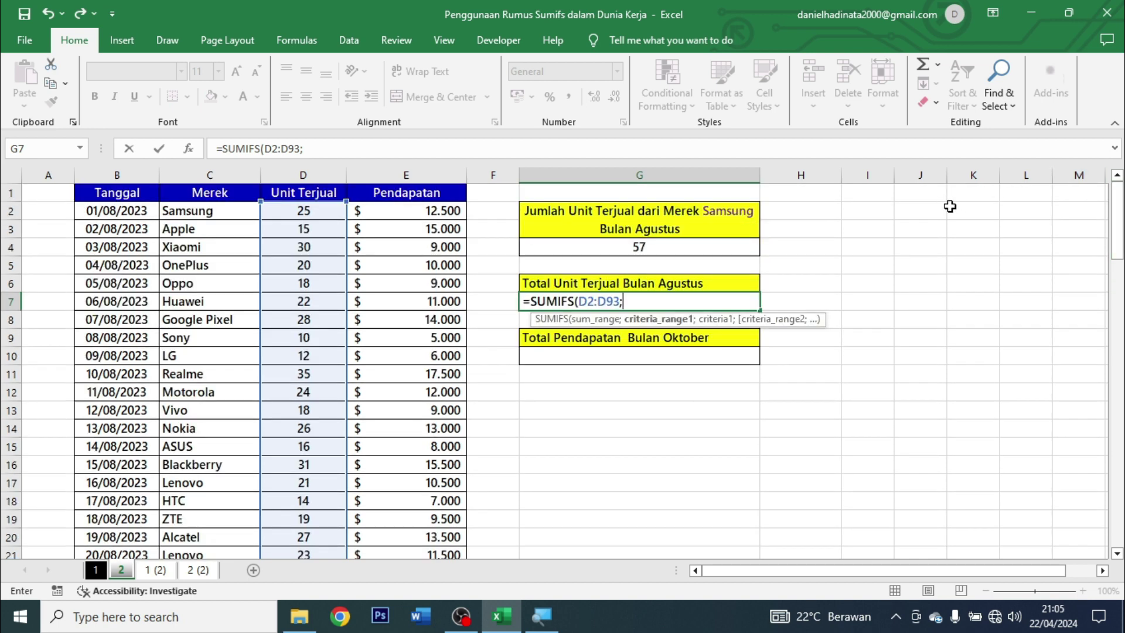
{"action": "left_click", "coordinate": [102, 207]}
{"action": "key", "text": "ctrl+shift+Down"}
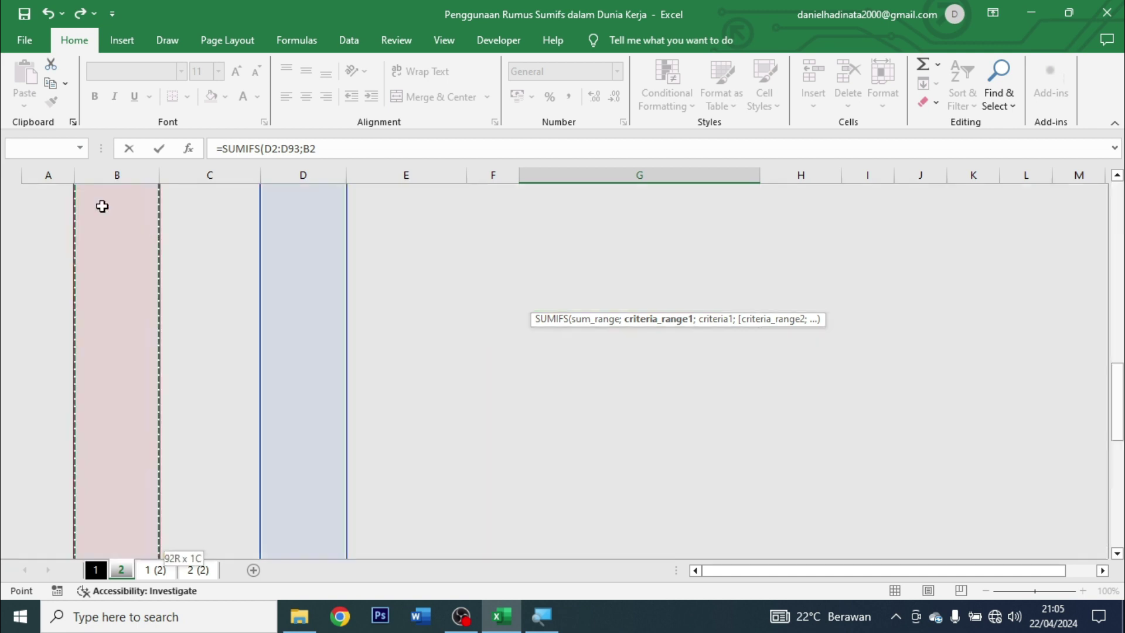
{"action": "type", "text": ":B93;"}
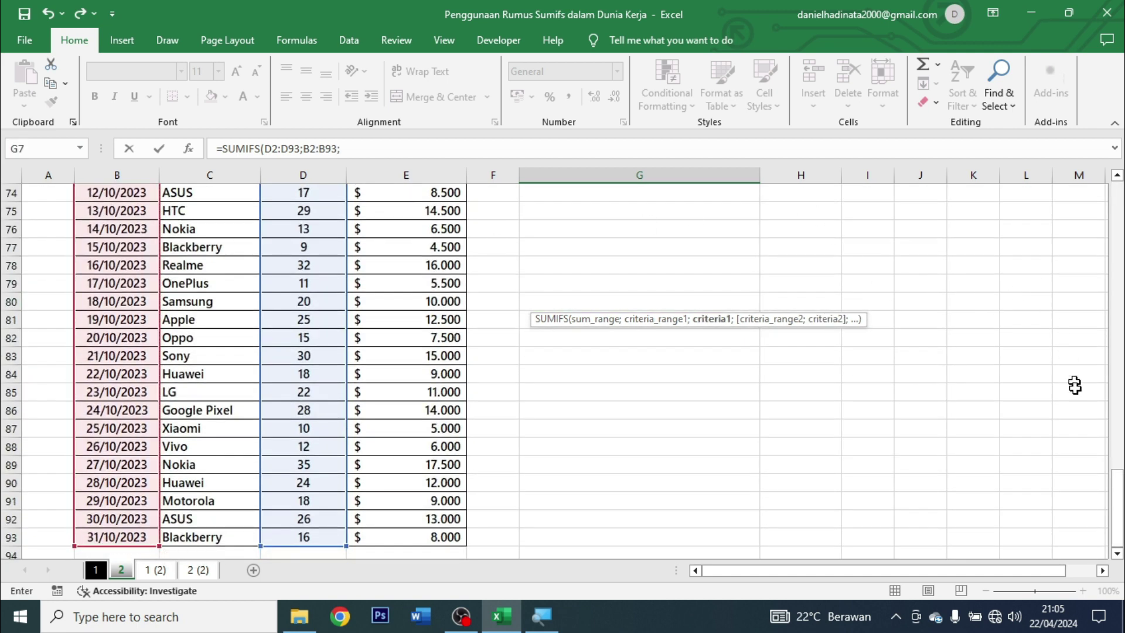
{"action": "left_click_drag", "start_coordinate": [1118, 507], "coordinate": [1118, 217]}
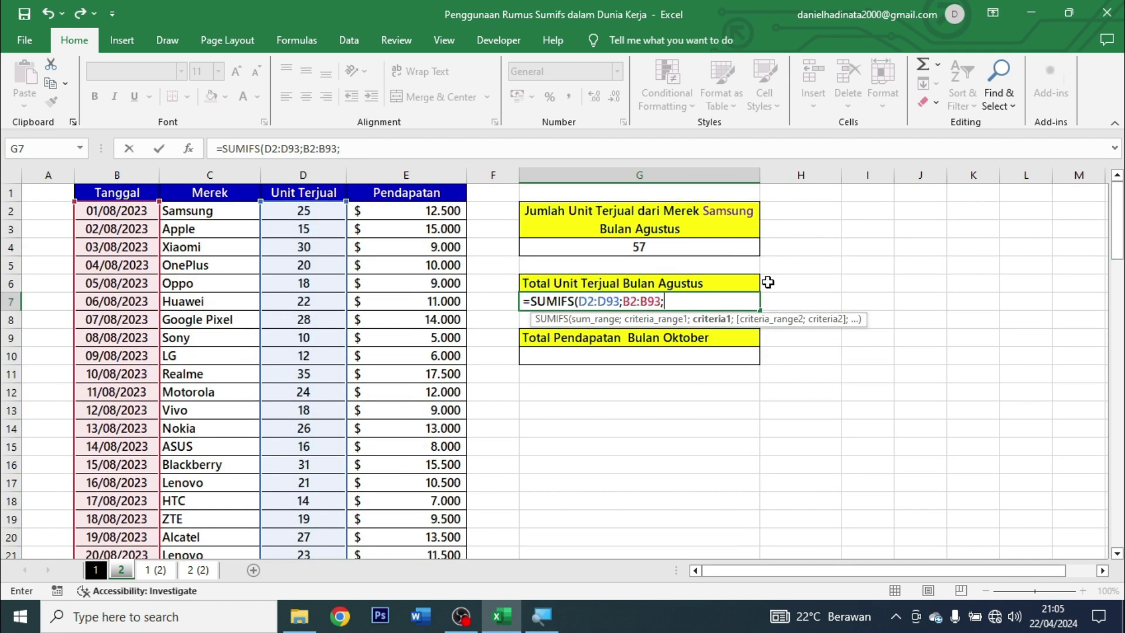
{"action": "type", "text": "\""}
{"action": "type", "text": ">="}
{"action": "type", "text": "01/0"}
{"action": "type", "text": "8/20"}
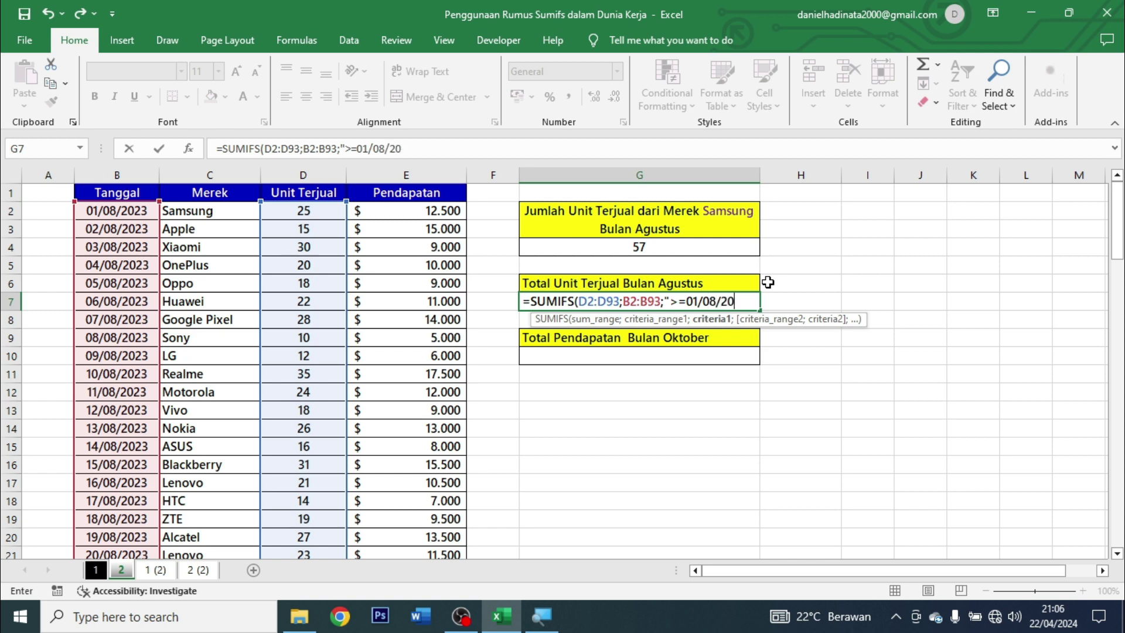
{"action": "type", "text": "23\""}
{"action": "type", "text": ";"}
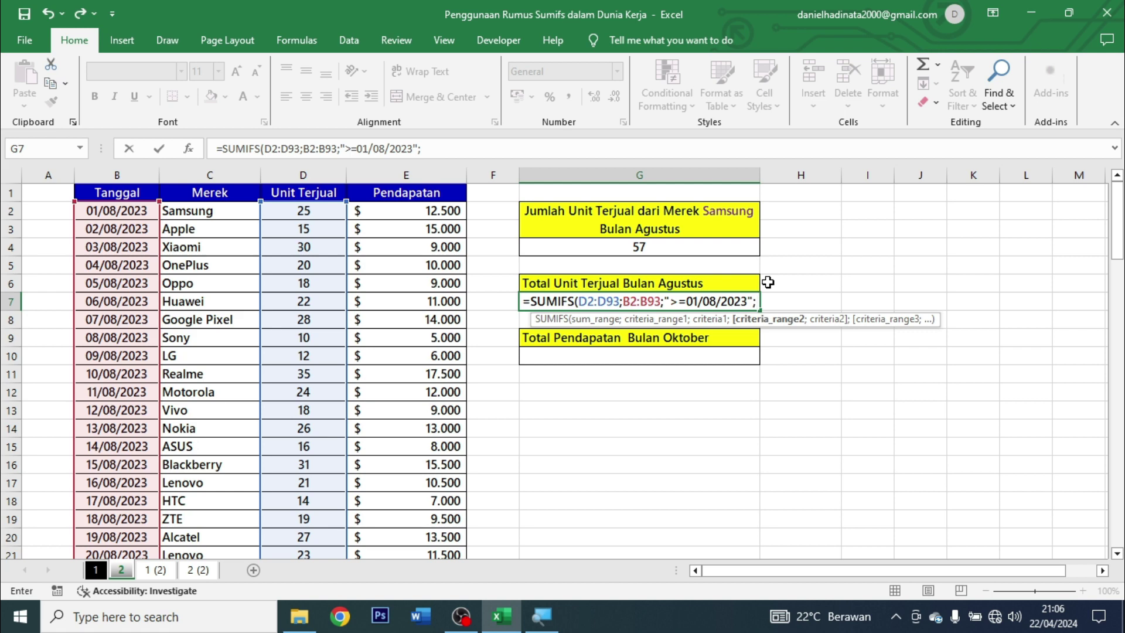
Step: Add the B2:B93 "<31/08/2023" limit to G7's SUMIFS and commit it, giving 635
{"action": "left_click", "coordinate": [119, 211]}
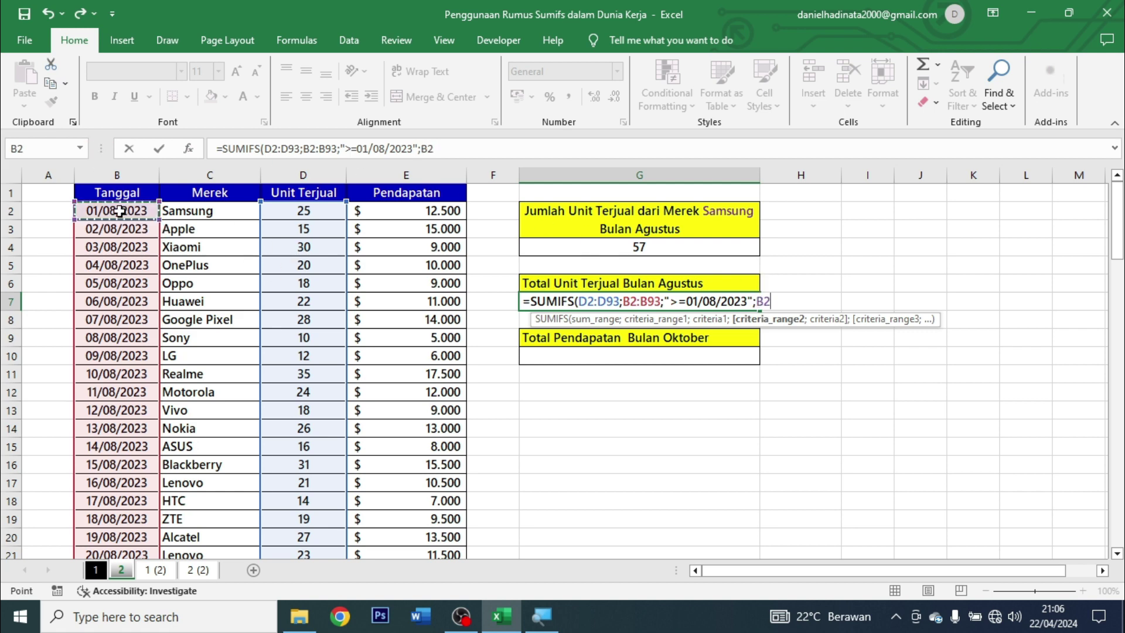
{"action": "key", "text": "ctrl+shift+Down"}
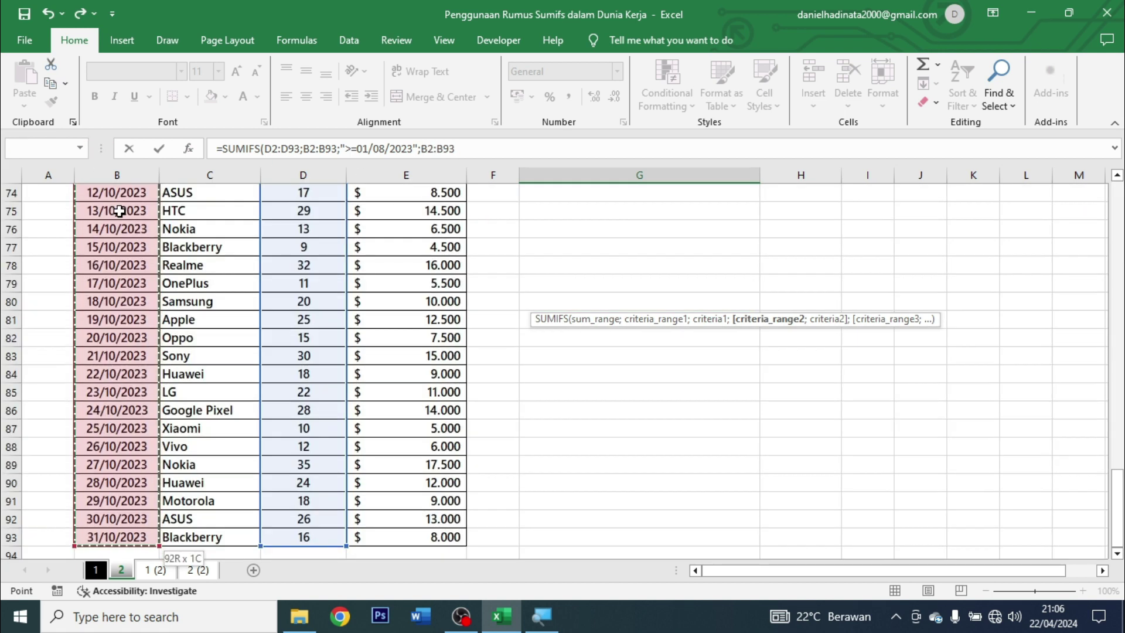
{"action": "type", "text": "'"}
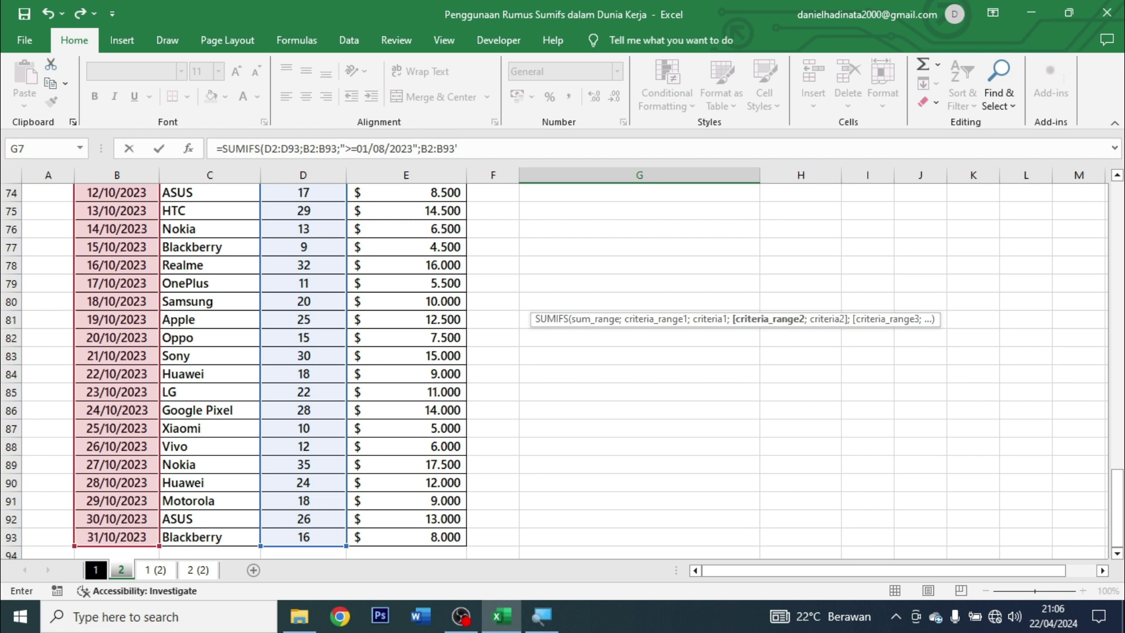
{"action": "left_click_drag", "start_coordinate": [1117, 510], "coordinate": [1118, 193]}
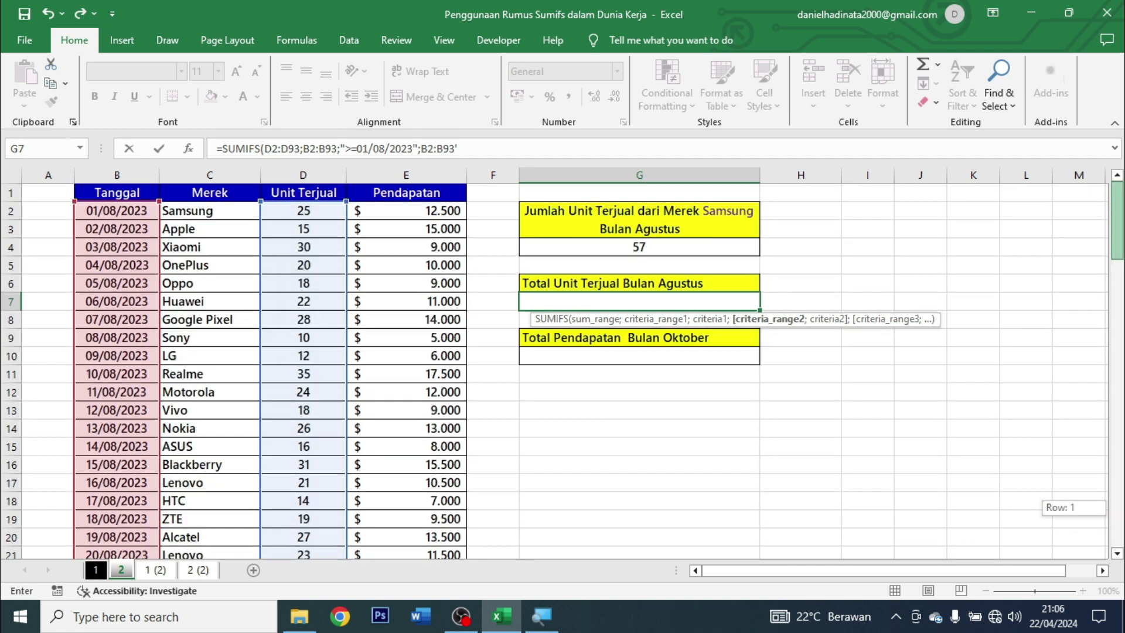
{"action": "key", "text": "BackSpace"}
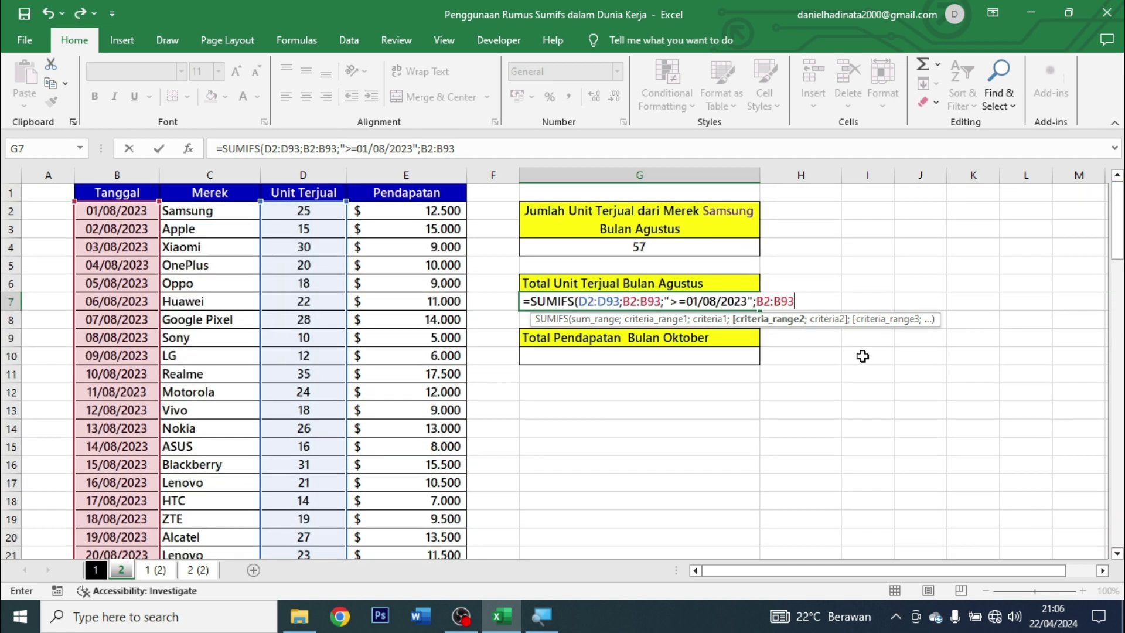
{"action": "type", "text": "\";B2:B93;"}
{"action": "type", "text": "\"<"}
{"action": "type", "text": "3"}
{"action": "type", "text": "1/08"}
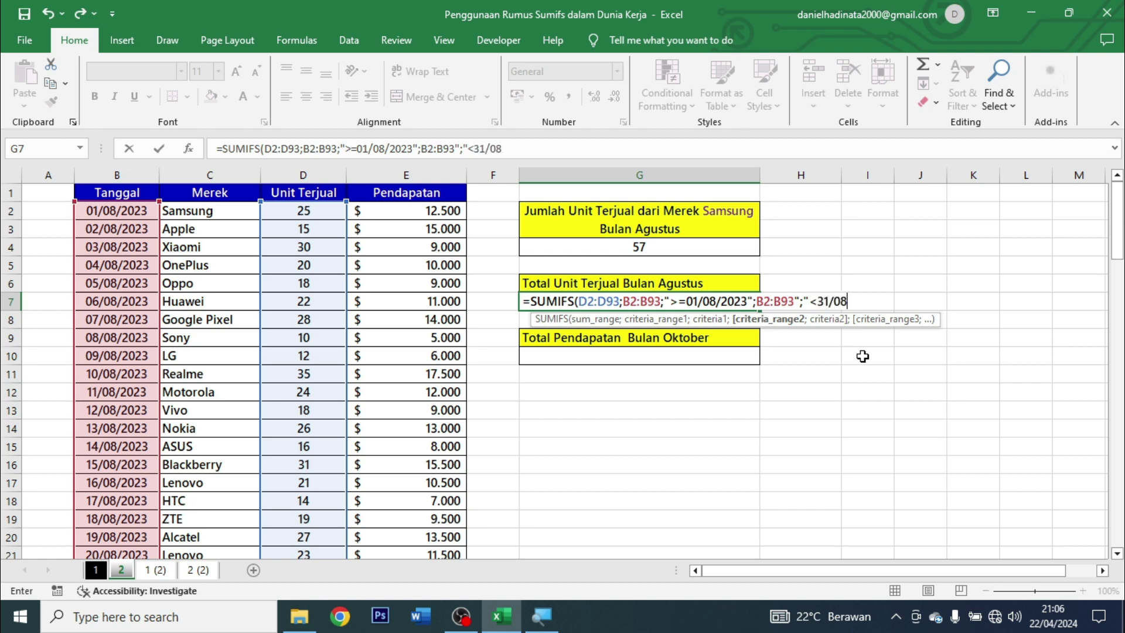
{"action": "type", "text": "/2023"}
{"action": "type", "text": "\")"}
{"action": "key", "text": "Return"}
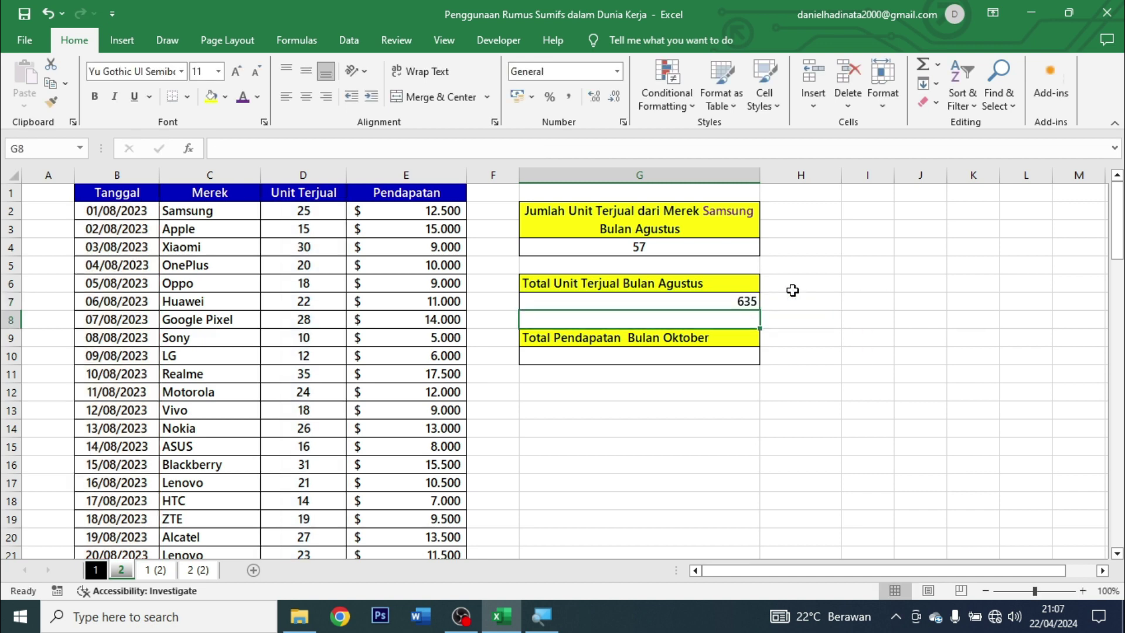
Step: Centre-align the 635 total in G7, then select G10
{"action": "left_click", "coordinate": [746, 304]}
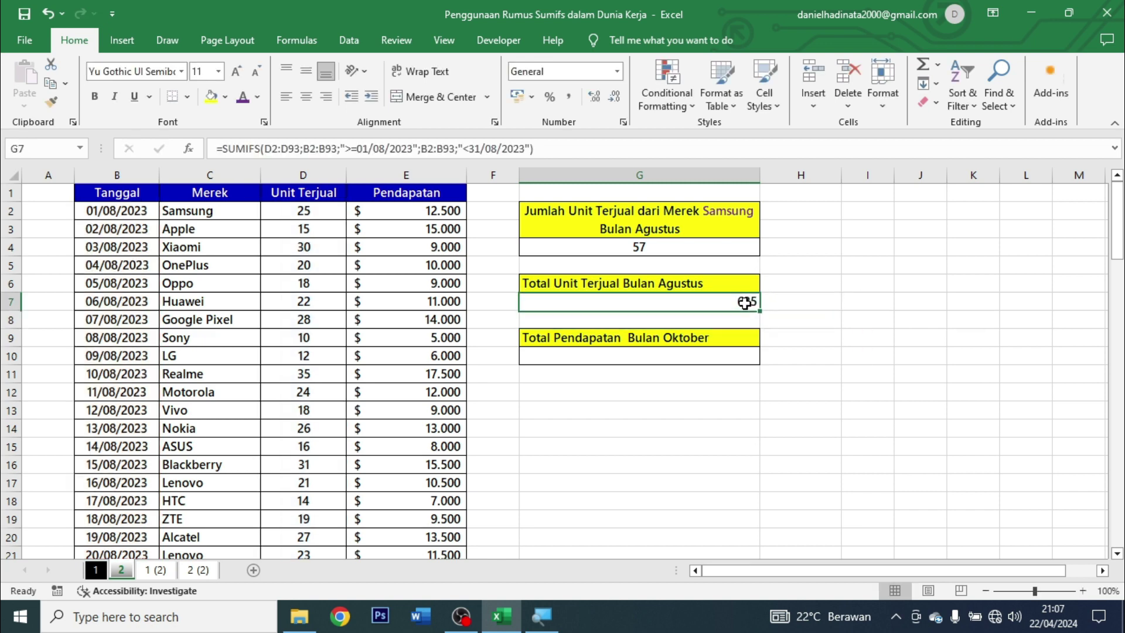
{"action": "left_click", "coordinate": [314, 100]}
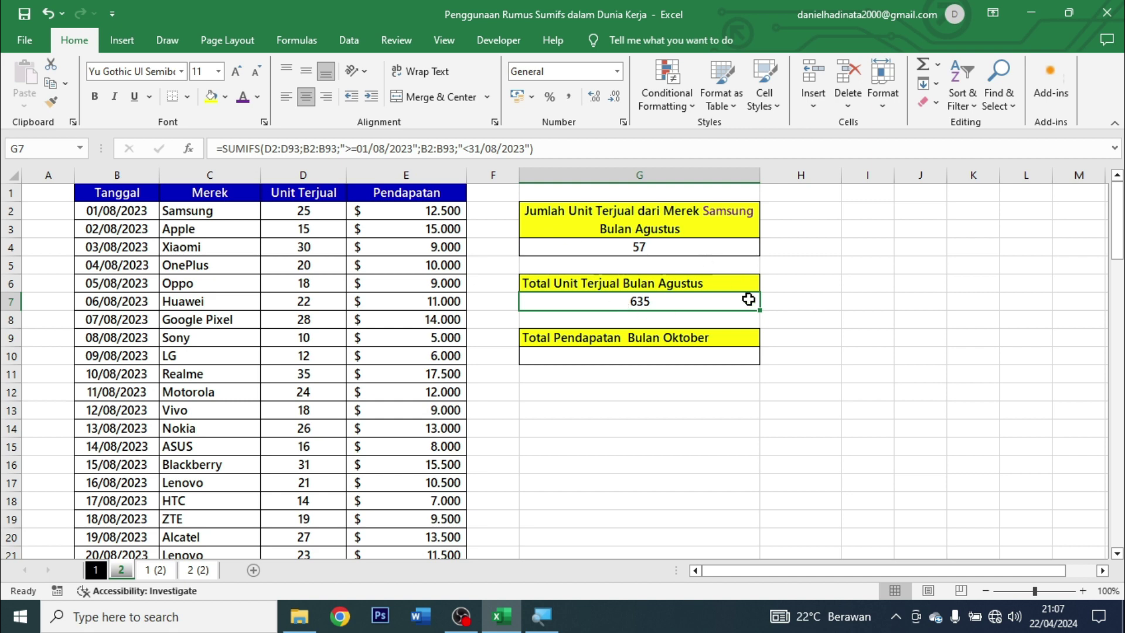
{"action": "left_click", "coordinate": [751, 370]}
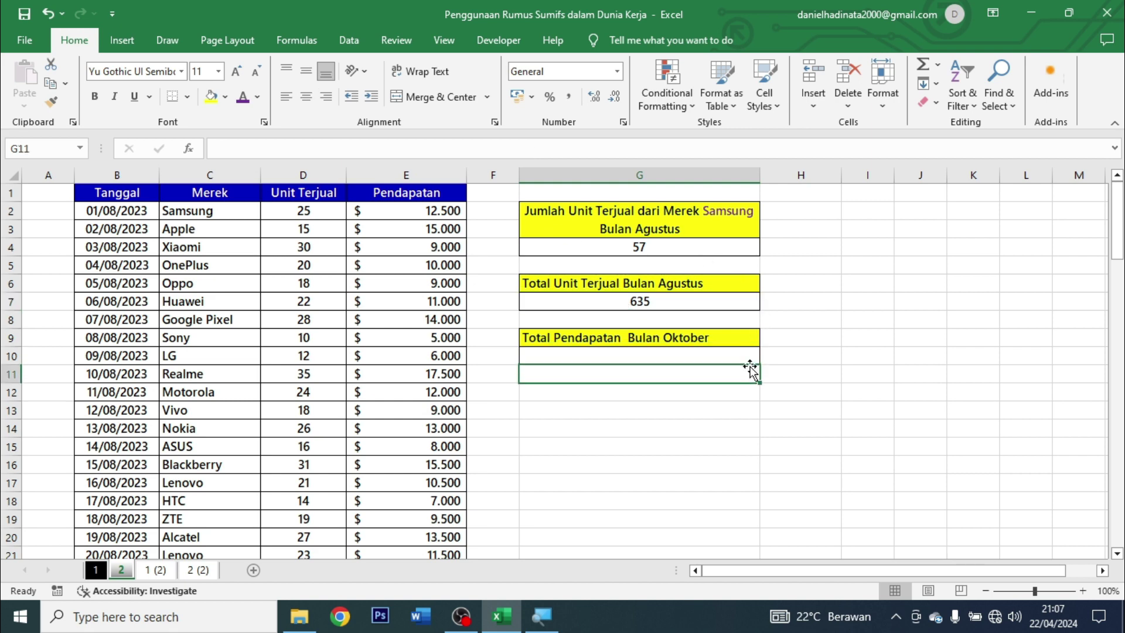
{"action": "left_click", "coordinate": [740, 354]}
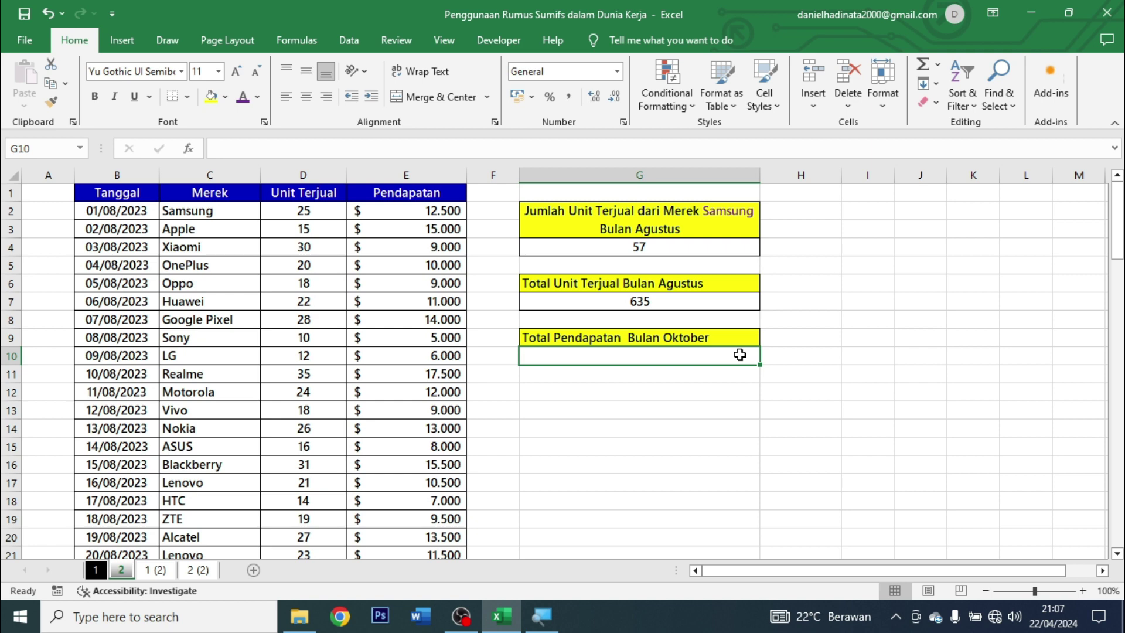